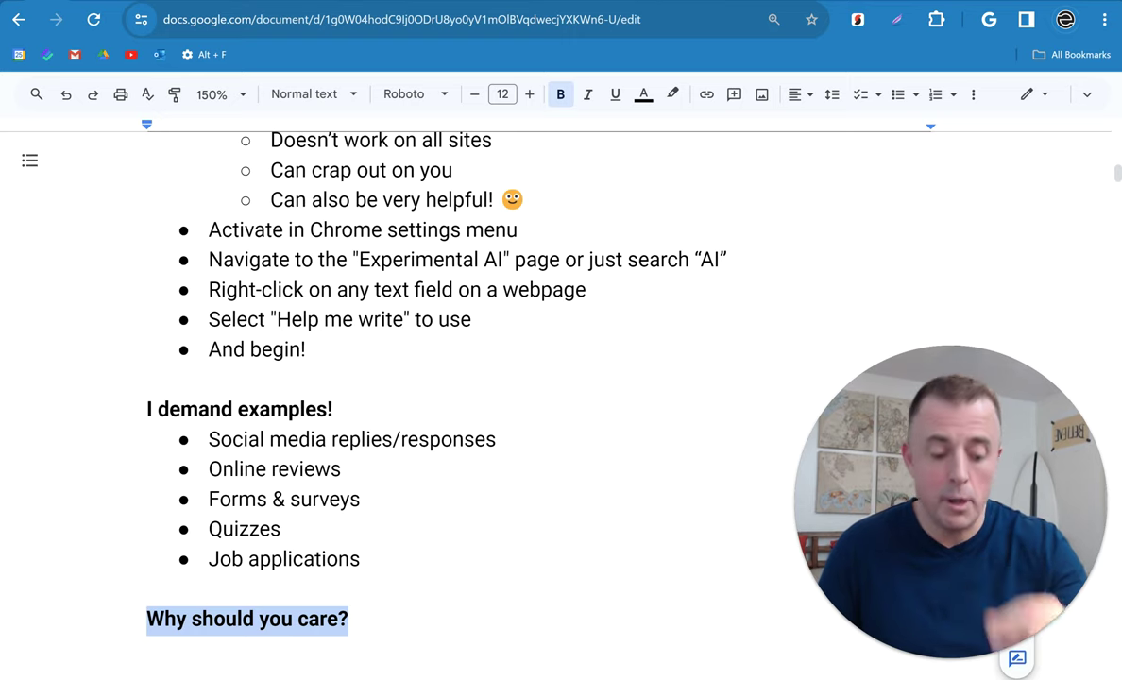
# Go back from the Google Docs outline to the Chrome New Tab page with Alt+Left.
pyautogui.hotkey('alt', 'Left')
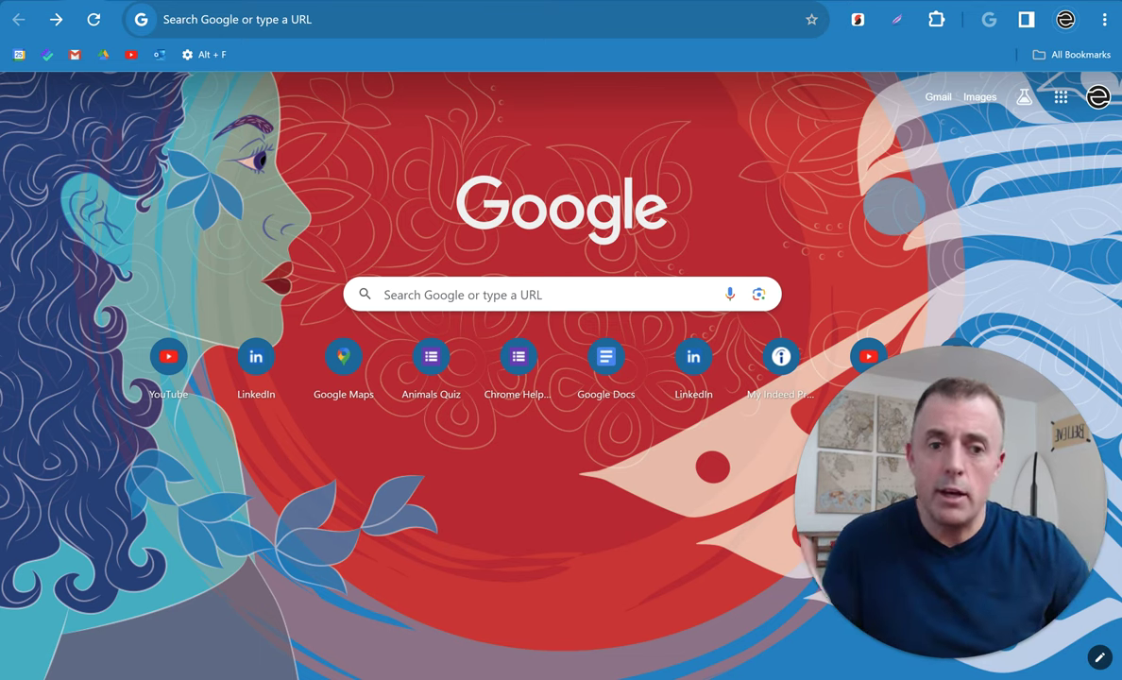
# Open Chrome's Settings page from the main menu, reopened with Alt+F.
pyautogui.click(1106, 26)
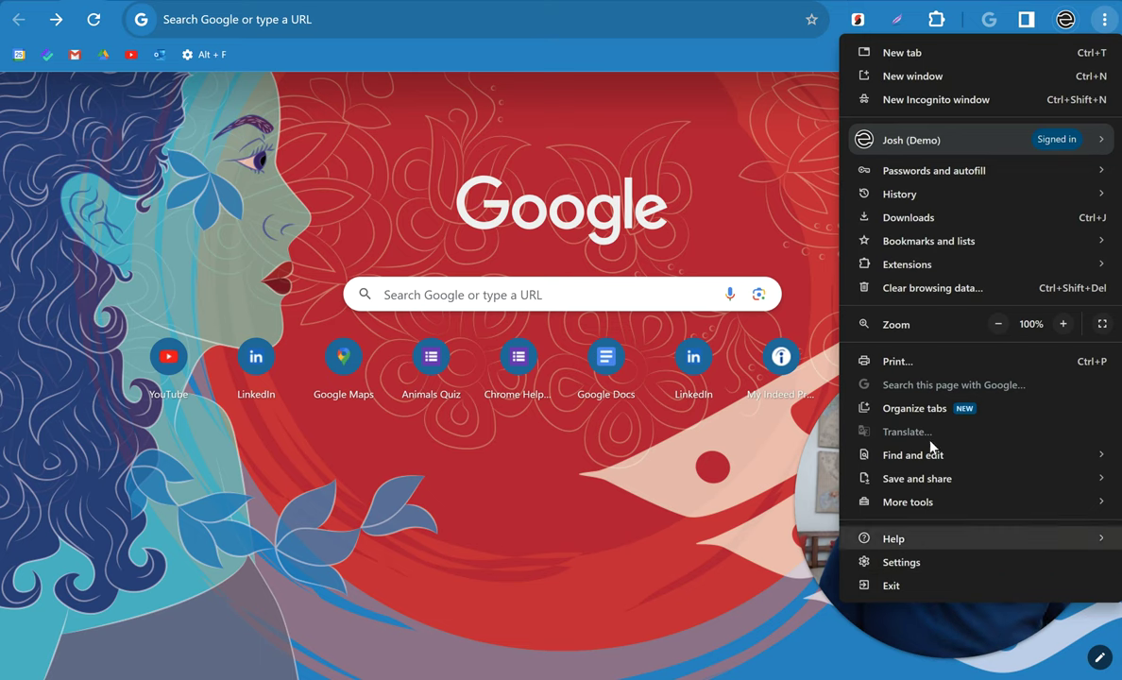
pyautogui.click(774, 160)
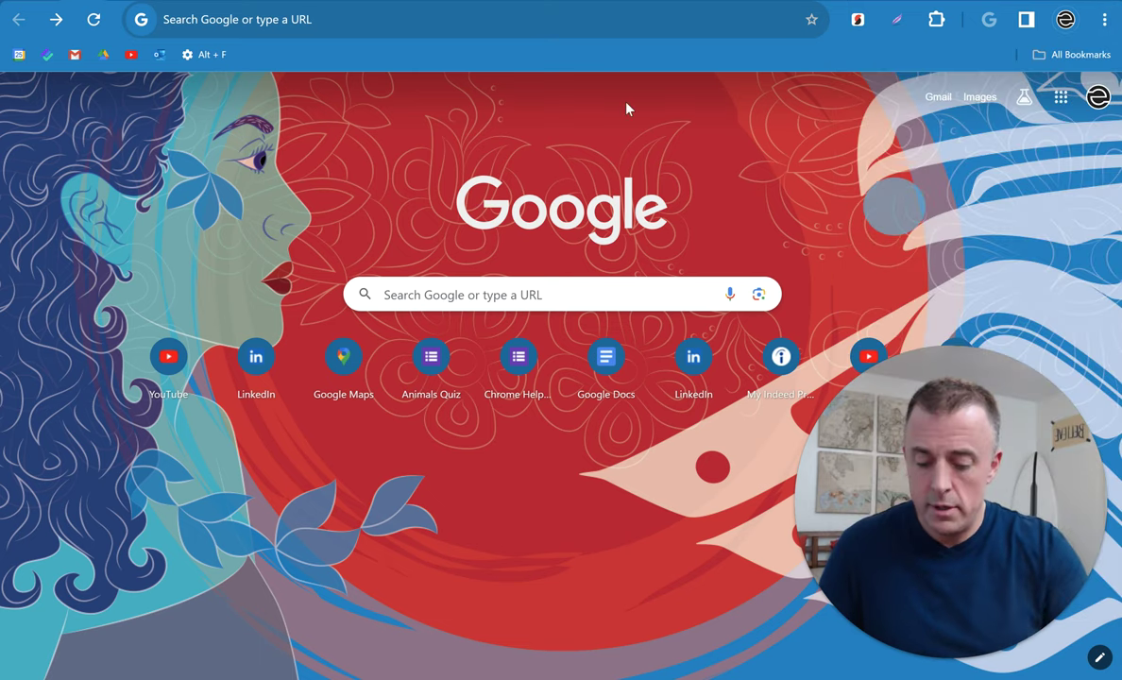
pyautogui.hotkey('alt', 'f')
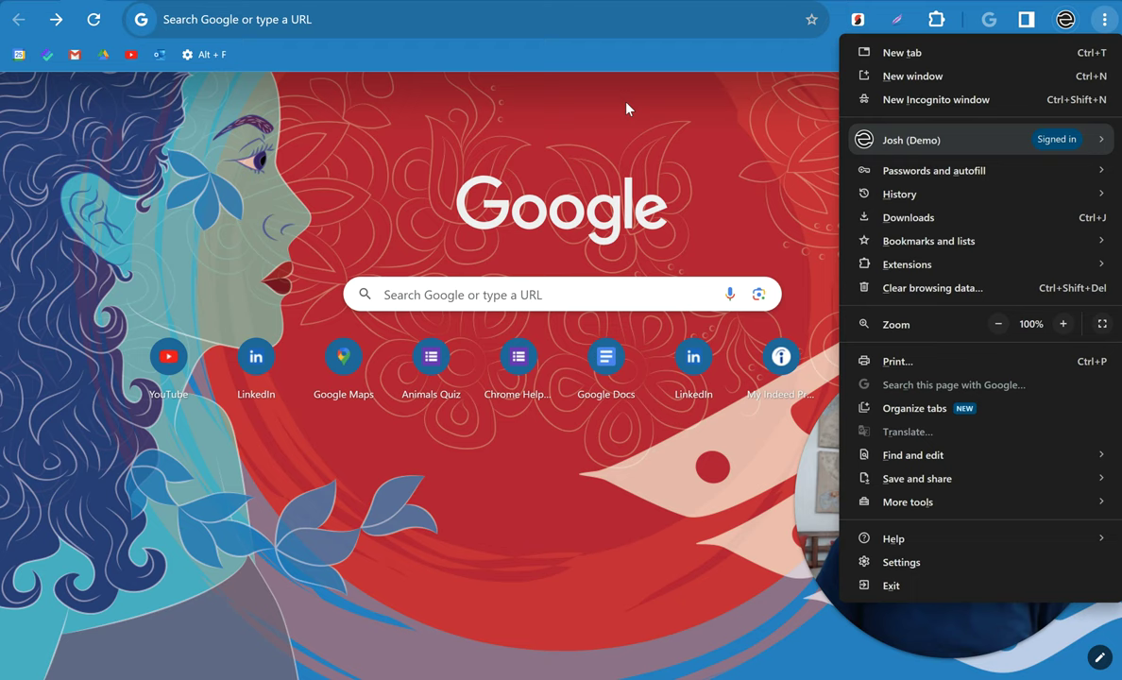
pyautogui.click(201, 56)
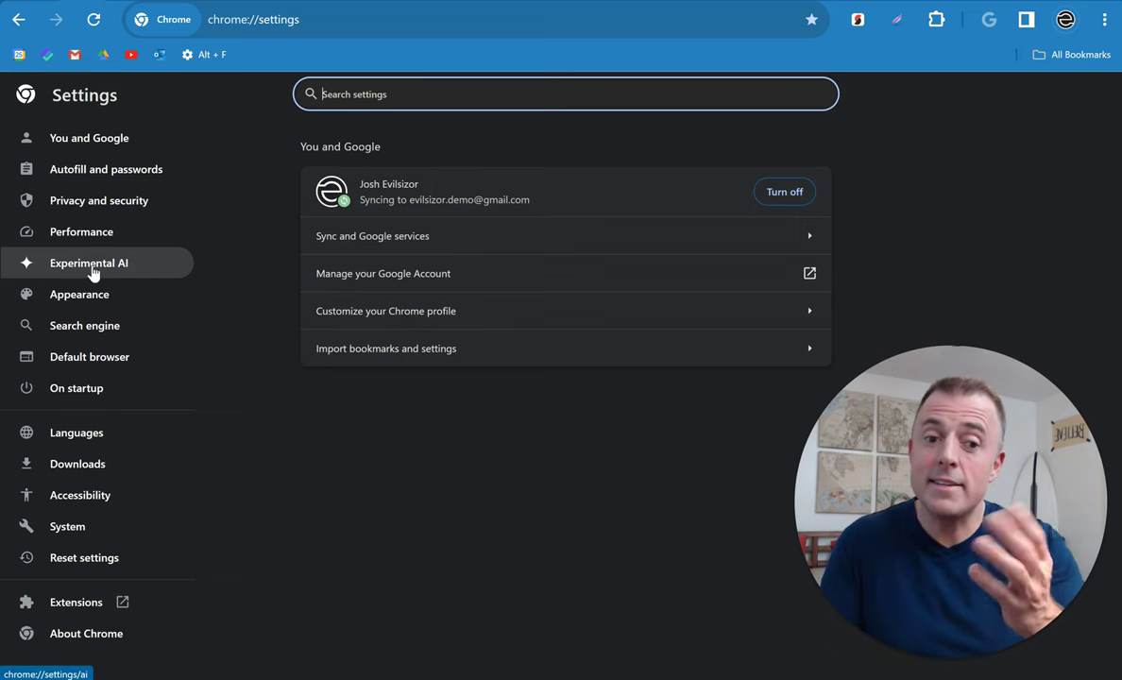
# Search settings for 'ai', then open the Experimental AI page showing Help me write enabled.
pyautogui.click(389, 93)
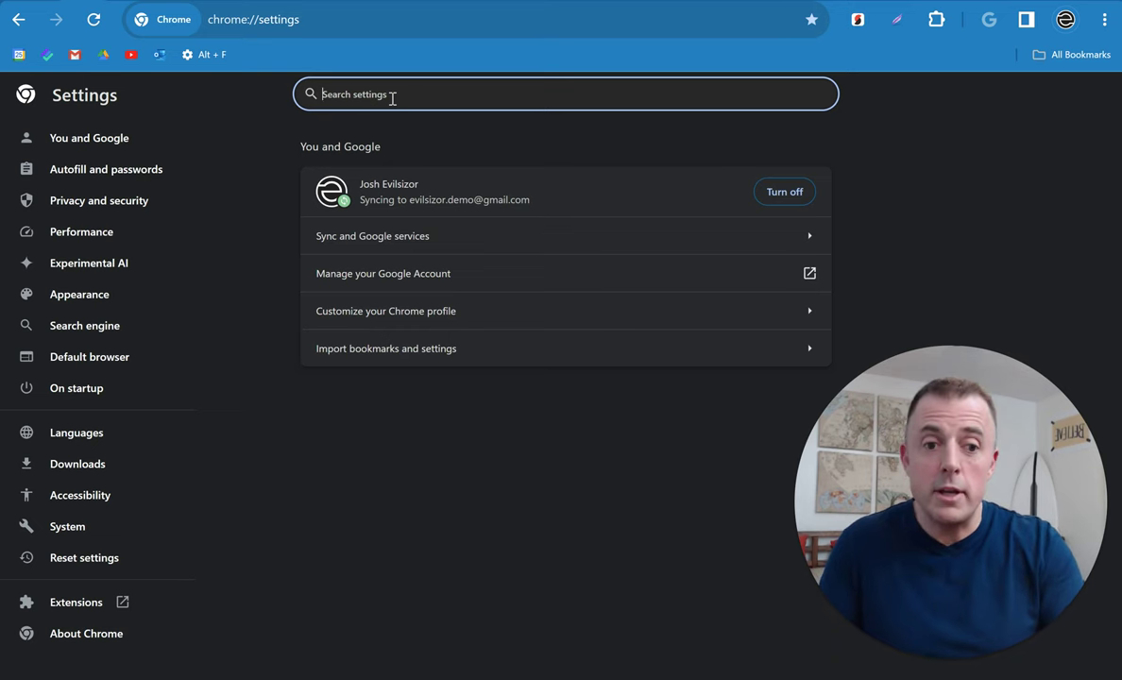
pyautogui.write('ai')
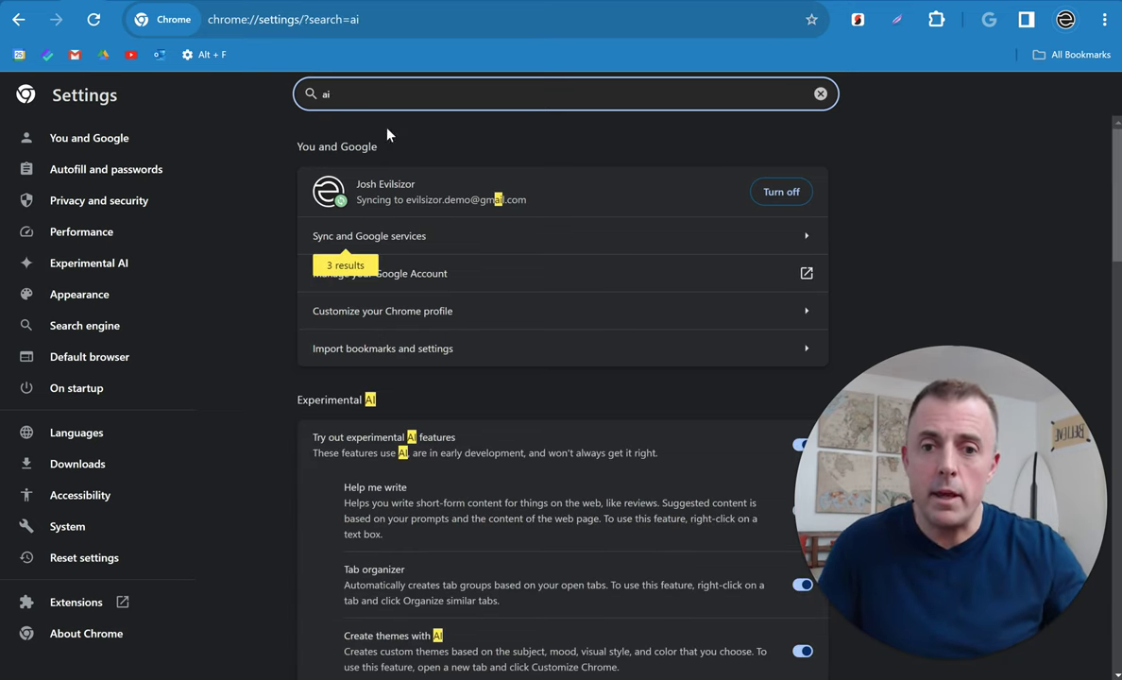
pyautogui.scroll(-3, 426, 255)
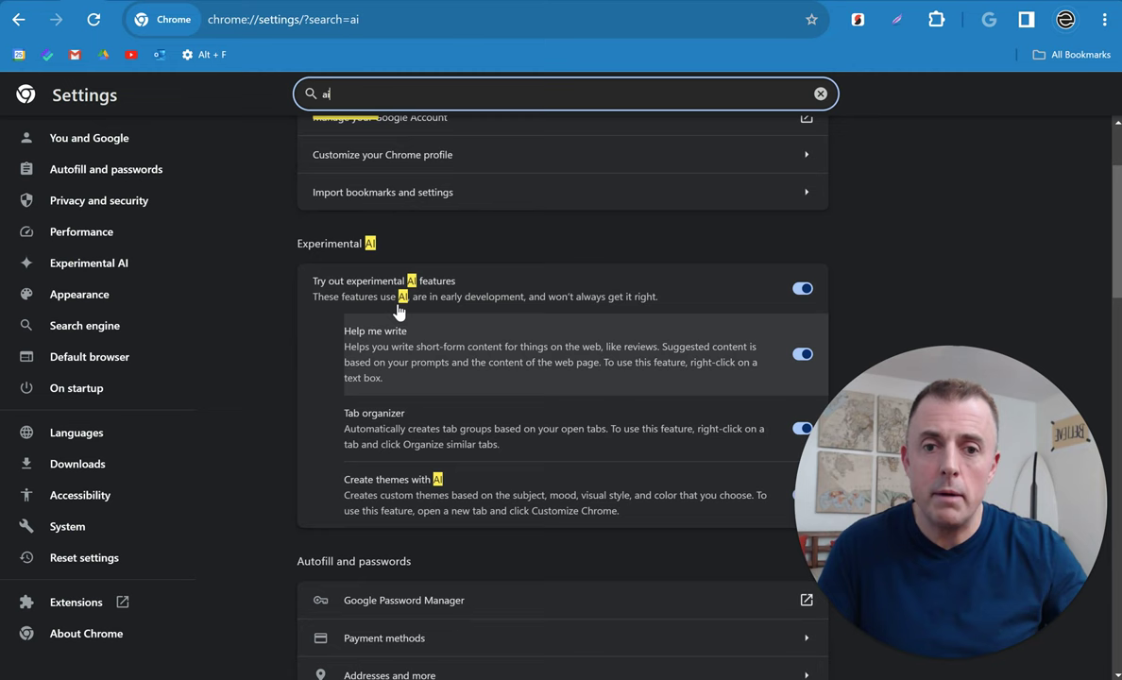
pyautogui.click(818, 95)
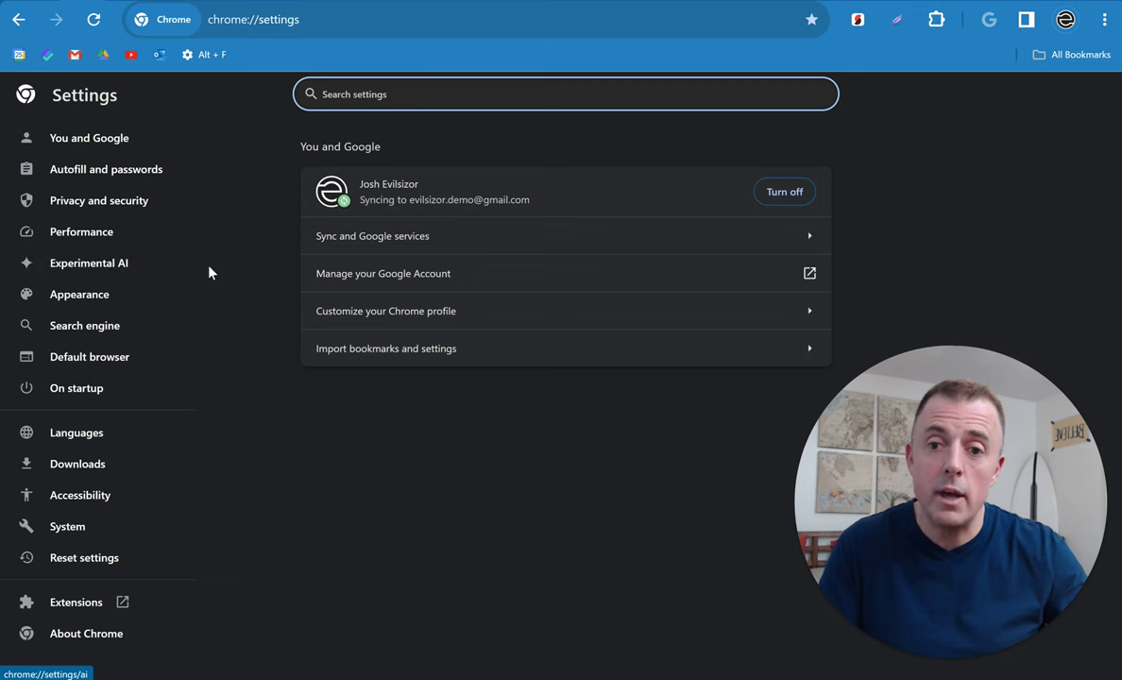
pyautogui.click(135, 264)
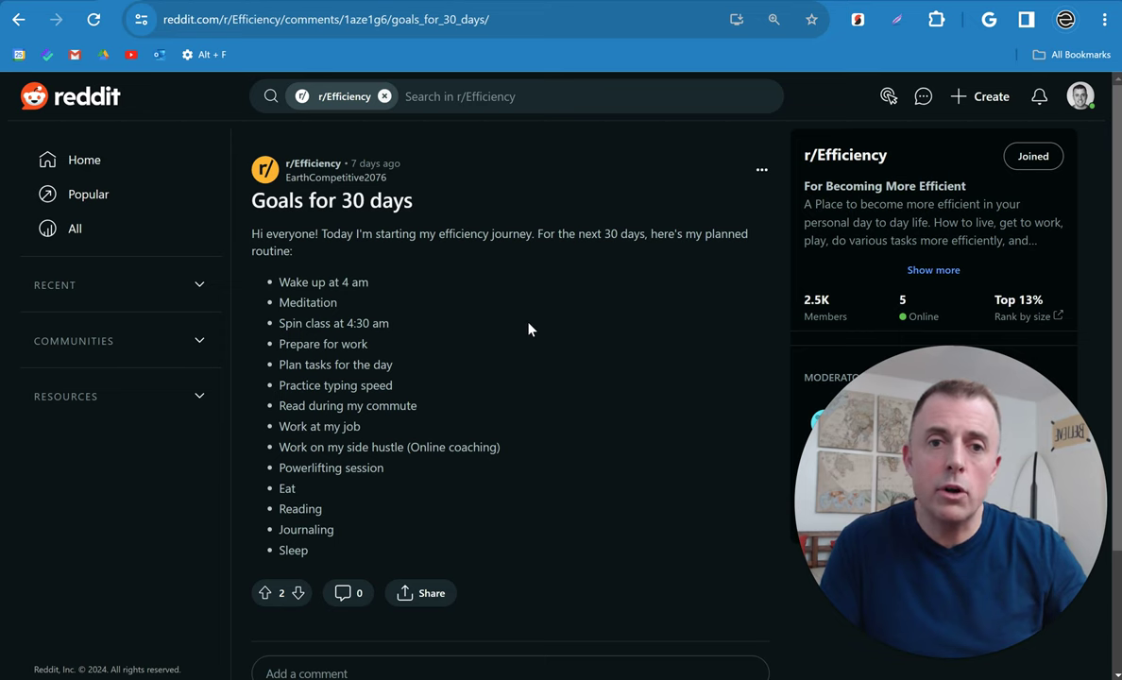
# Start a comment under the 'Goals for 30 days' post and bring up its Help me write menu.
pyautogui.scroll(-1, 491, 321)
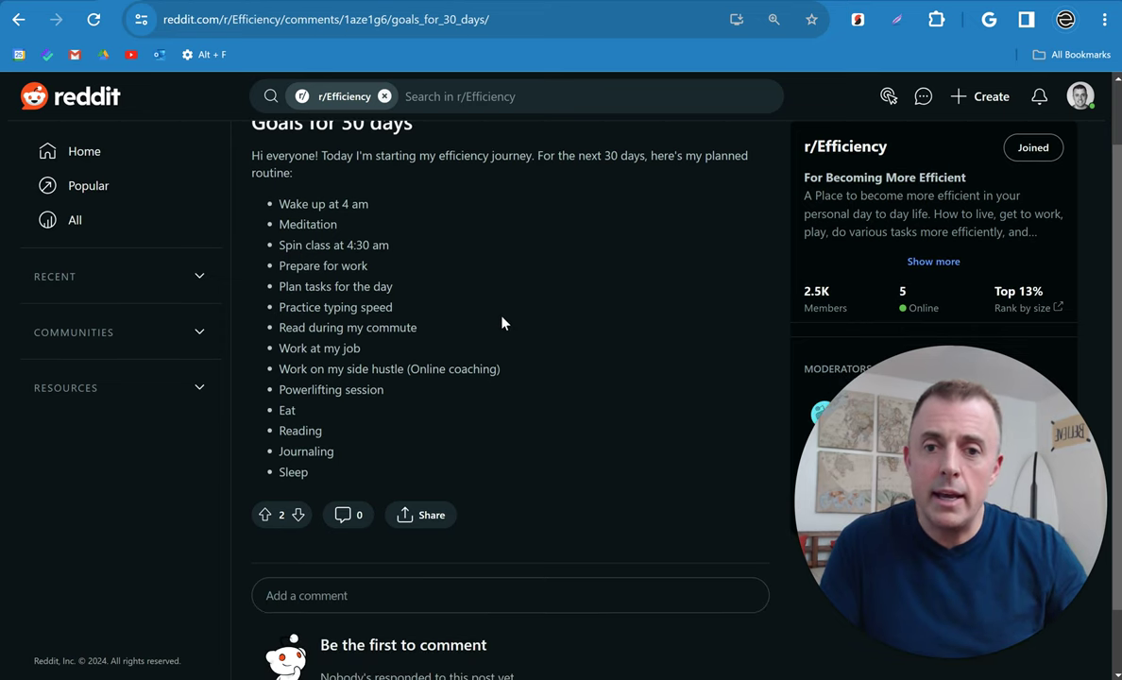
pyautogui.click(465, 596)
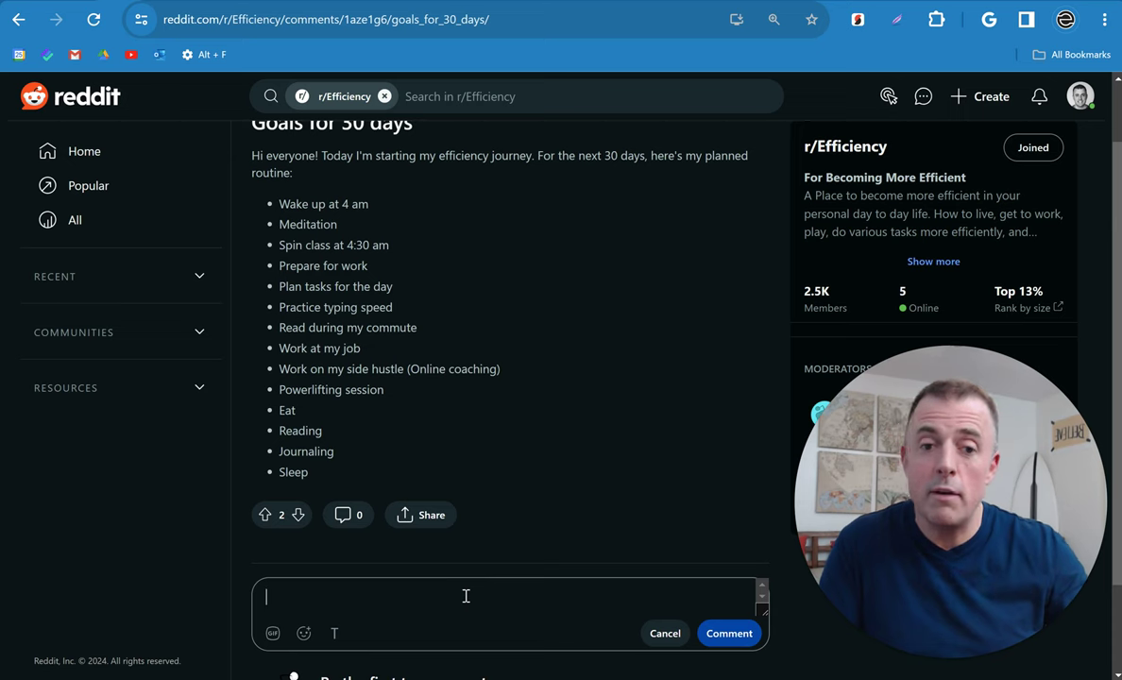
pyautogui.rightClick(464, 594)
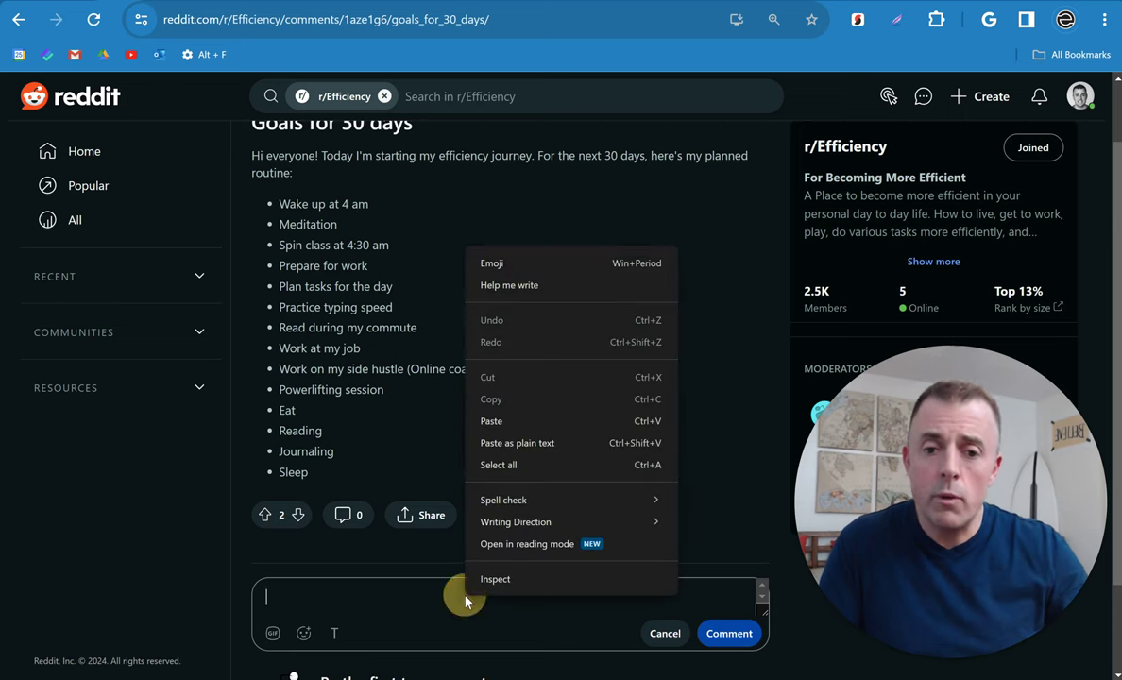
# Paste the specific, helpful, witty feedback prompt into Help me write and create a draft comment.
pyautogui.click(536, 296)
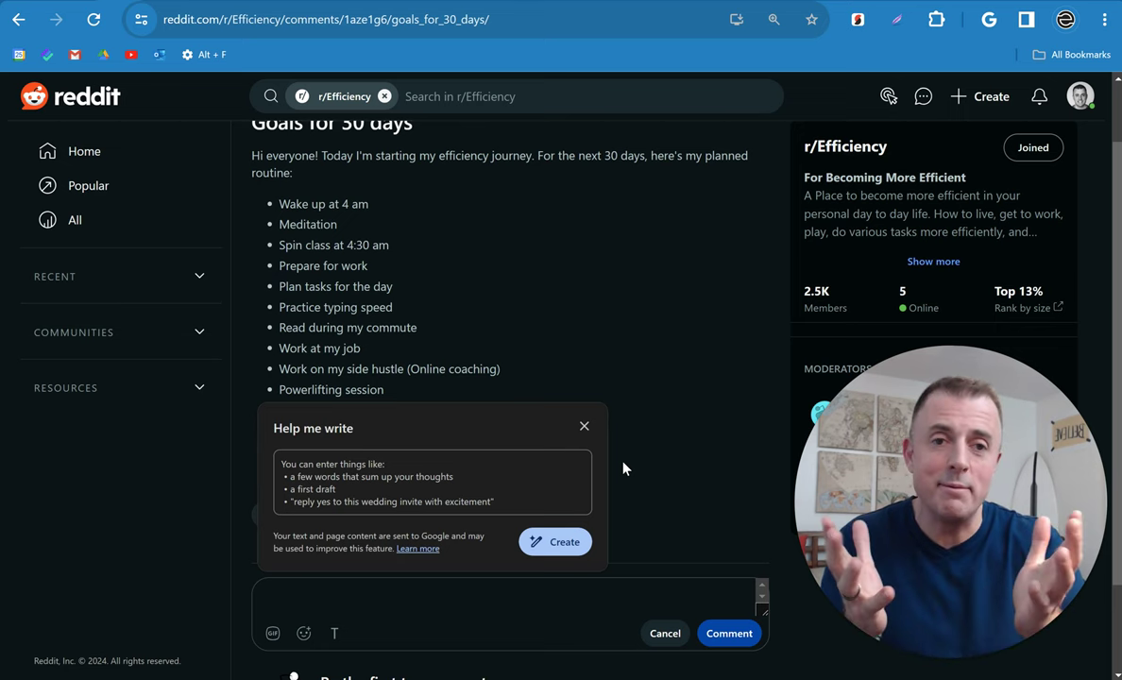
pyautogui.click(454, 484)
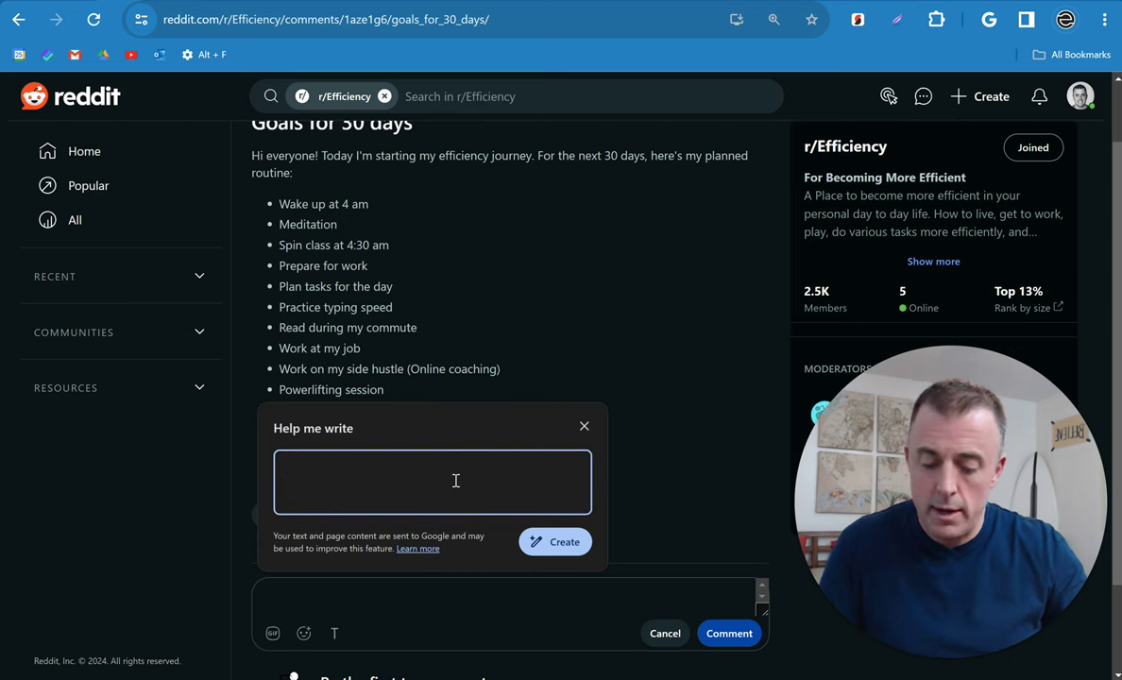
pyautogui.press('super+v')
pyautogui.click(422, 356)
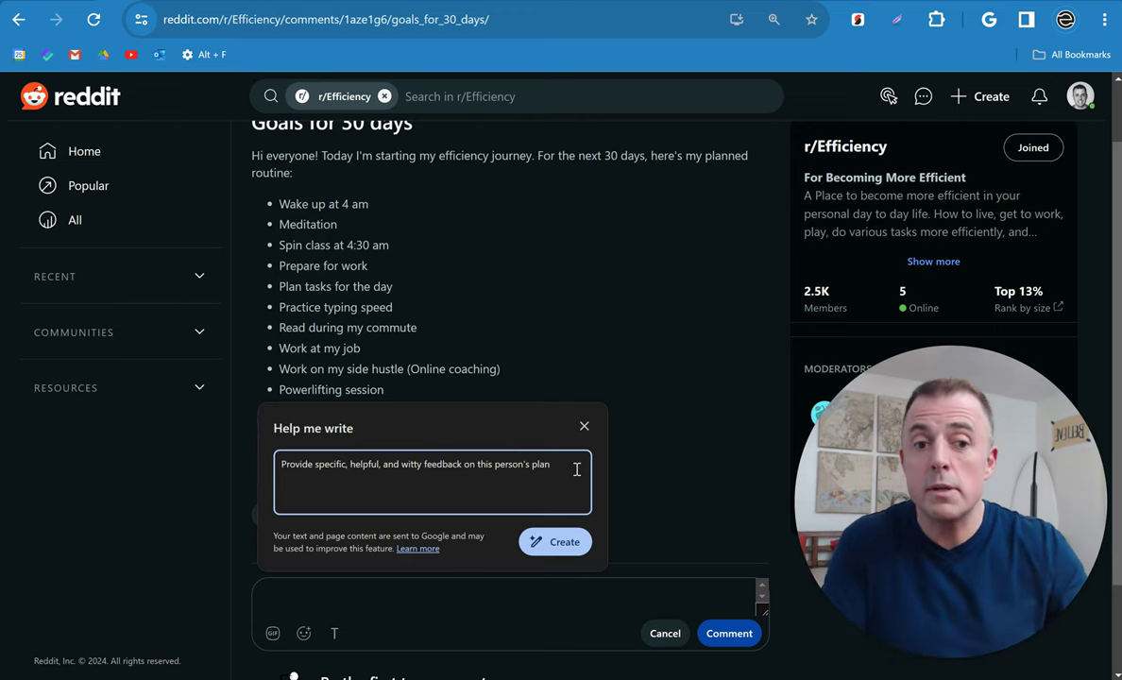
pyautogui.click(559, 543)
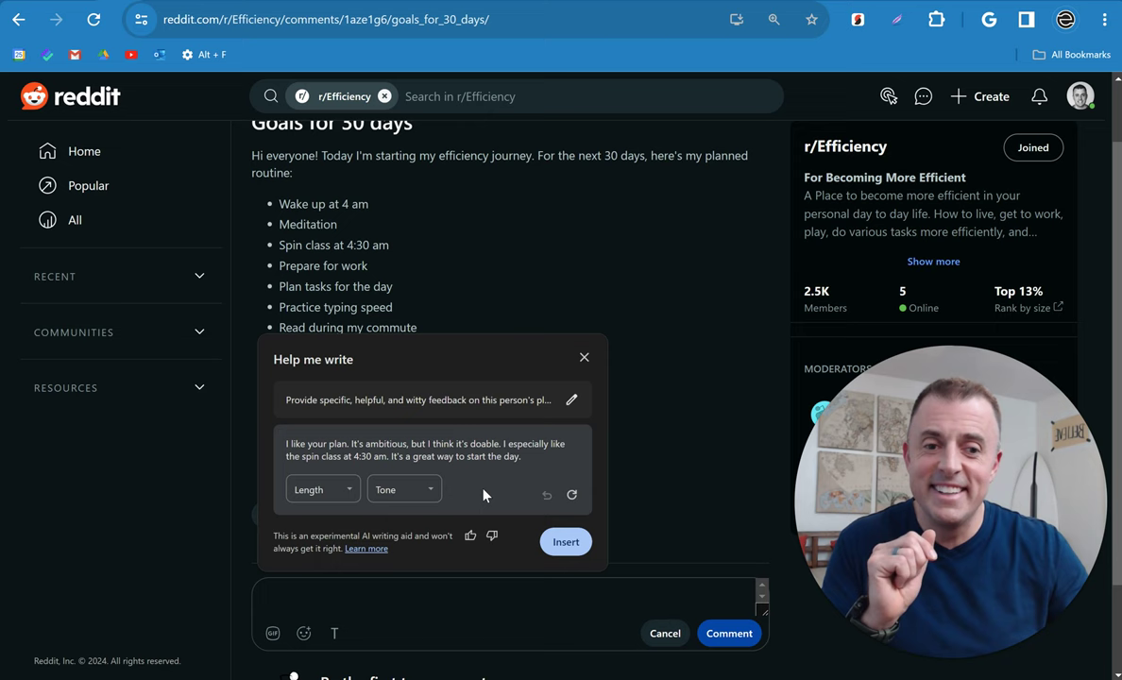
# Regenerate the comment with Elaborate length and Formal tone, then insert it into the comment box.
pyautogui.click(351, 499)
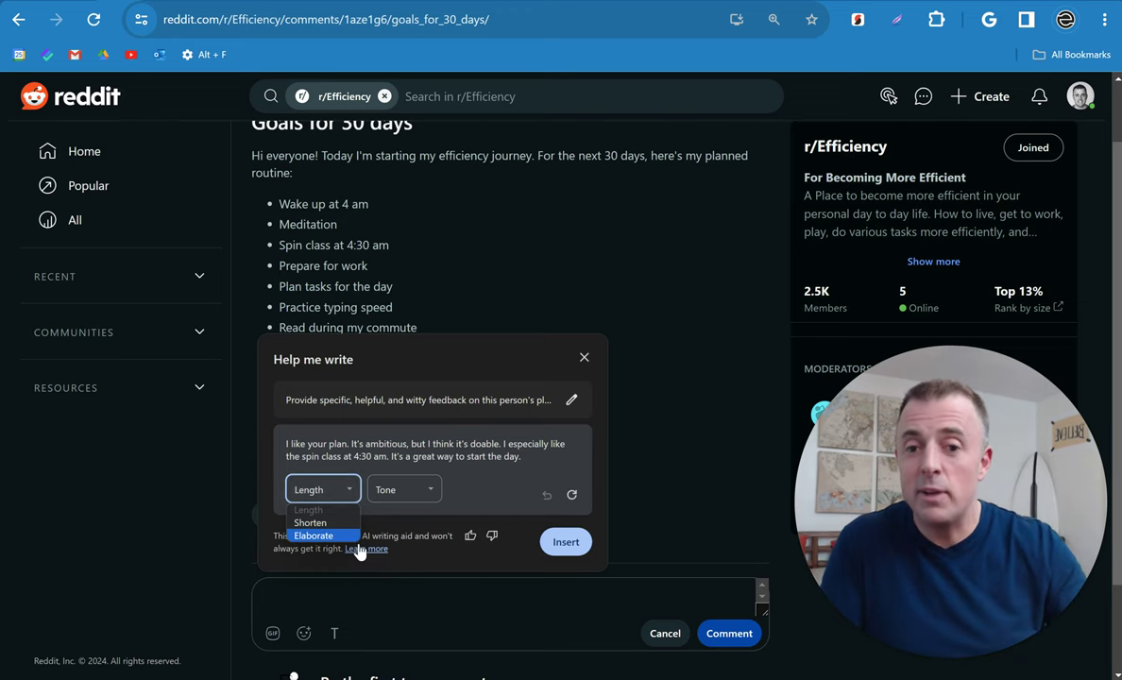
pyautogui.click(342, 535)
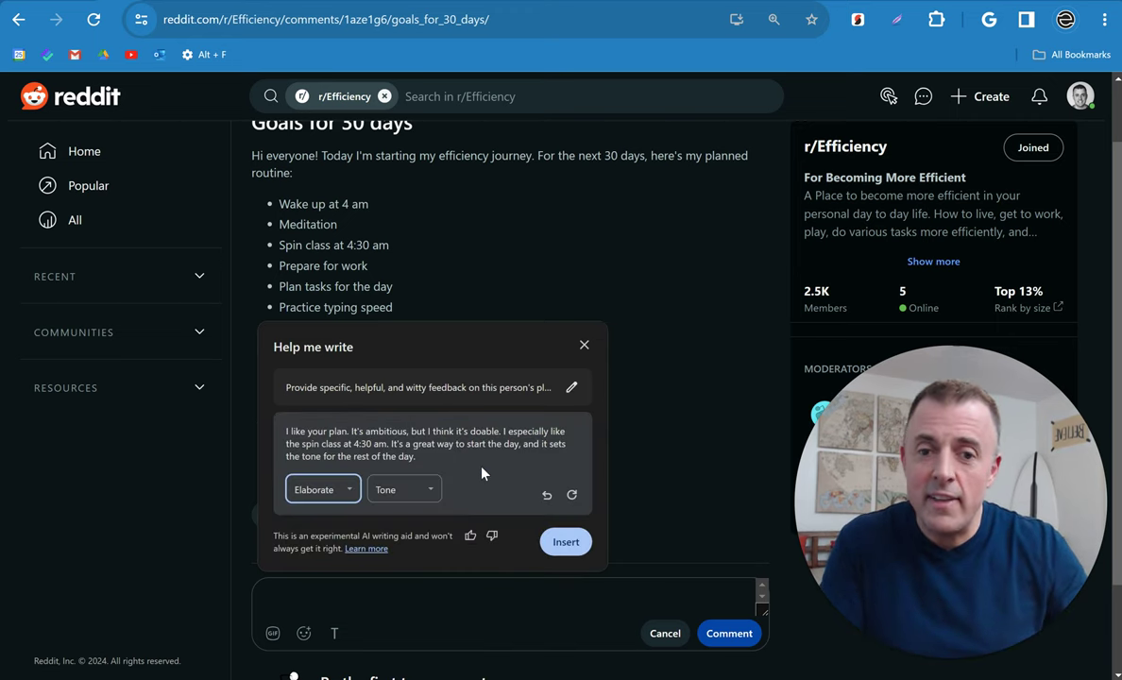
pyautogui.click(431, 491)
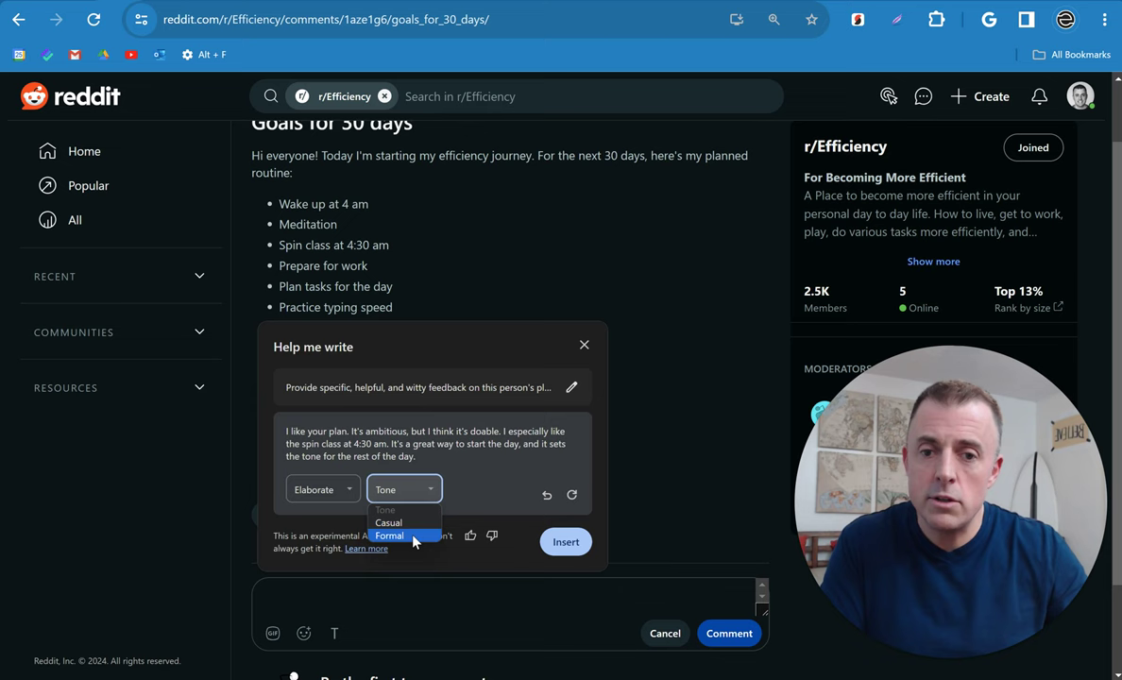
pyautogui.click(413, 536)
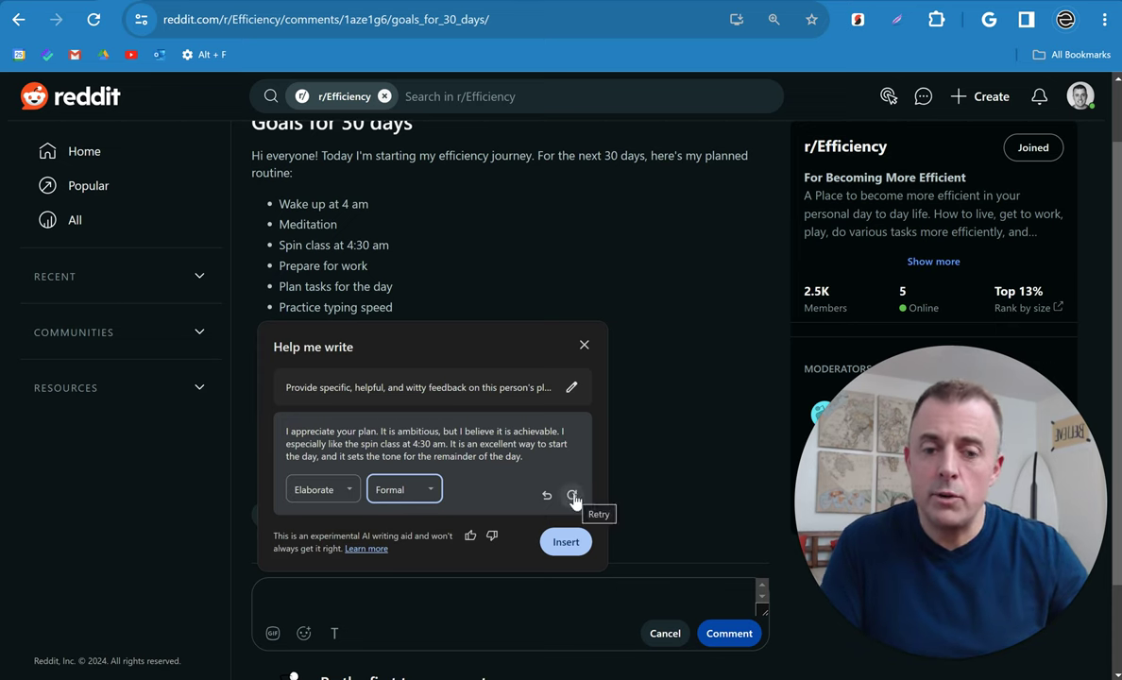
pyautogui.click(572, 494)
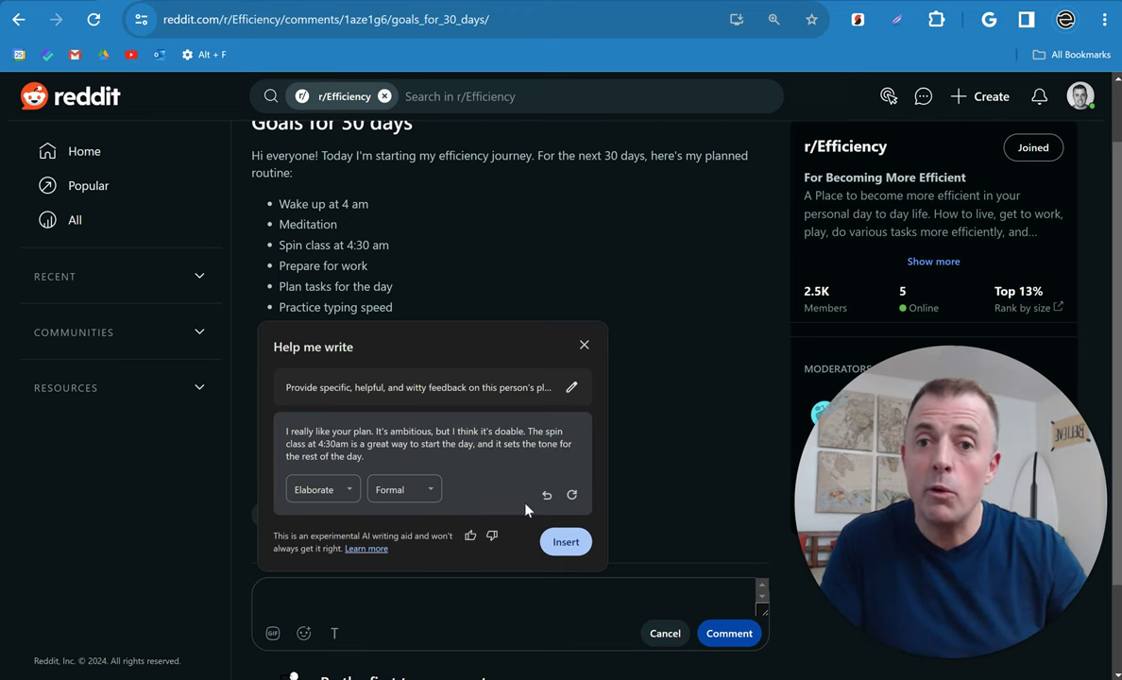
pyautogui.click(565, 543)
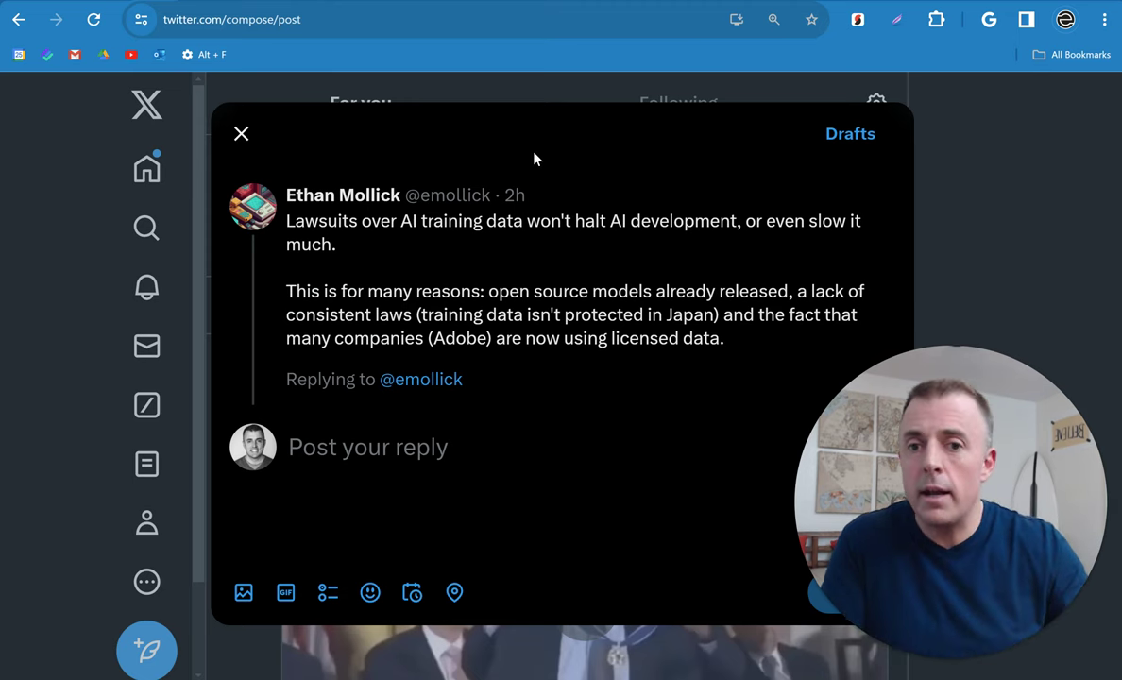
# Run Help me write on the X reply box with the collegiate-level TWITTER RESPONSE prompt.
pyautogui.rightClick(414, 449)
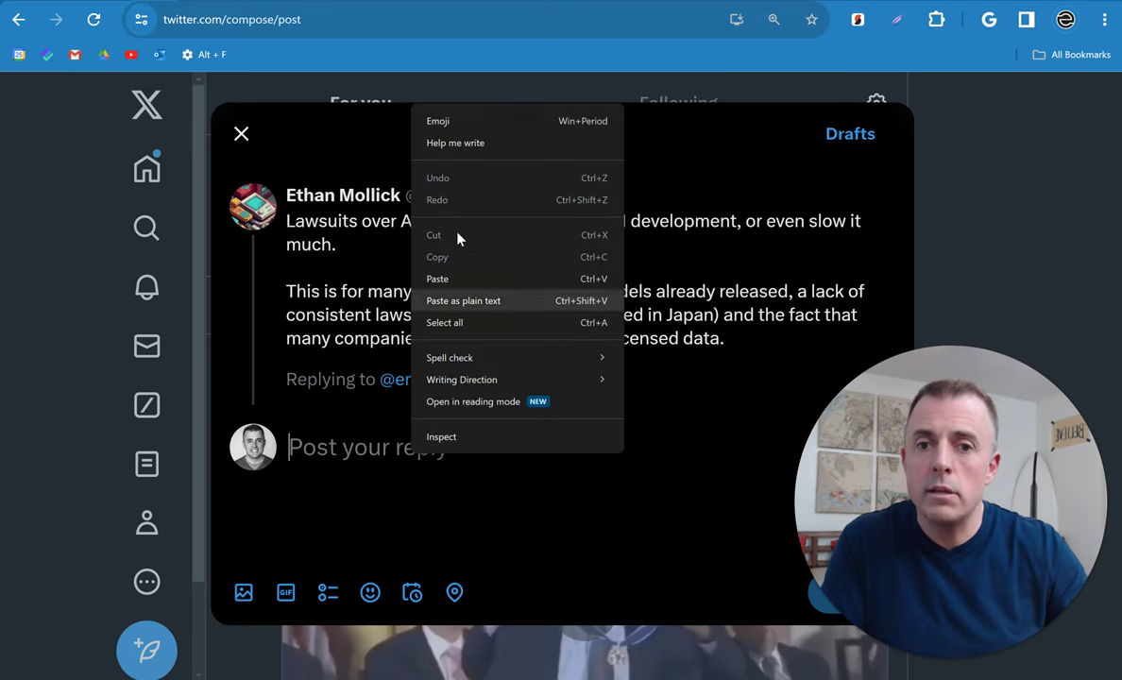
pyautogui.click(480, 145)
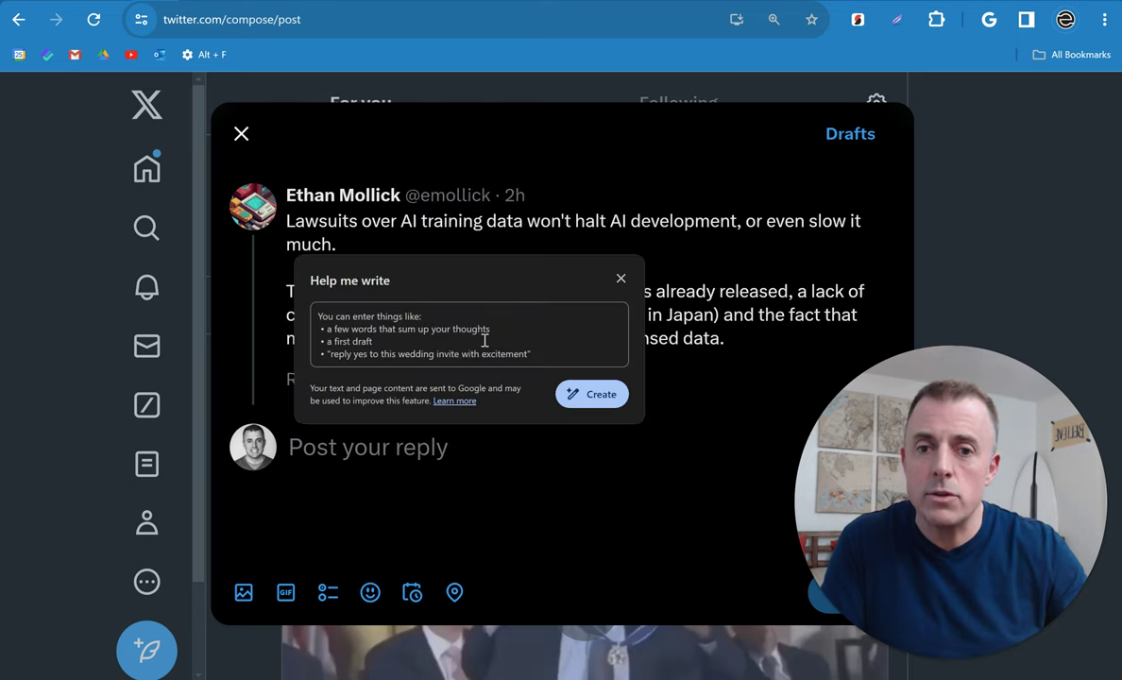
pyautogui.click(484, 338)
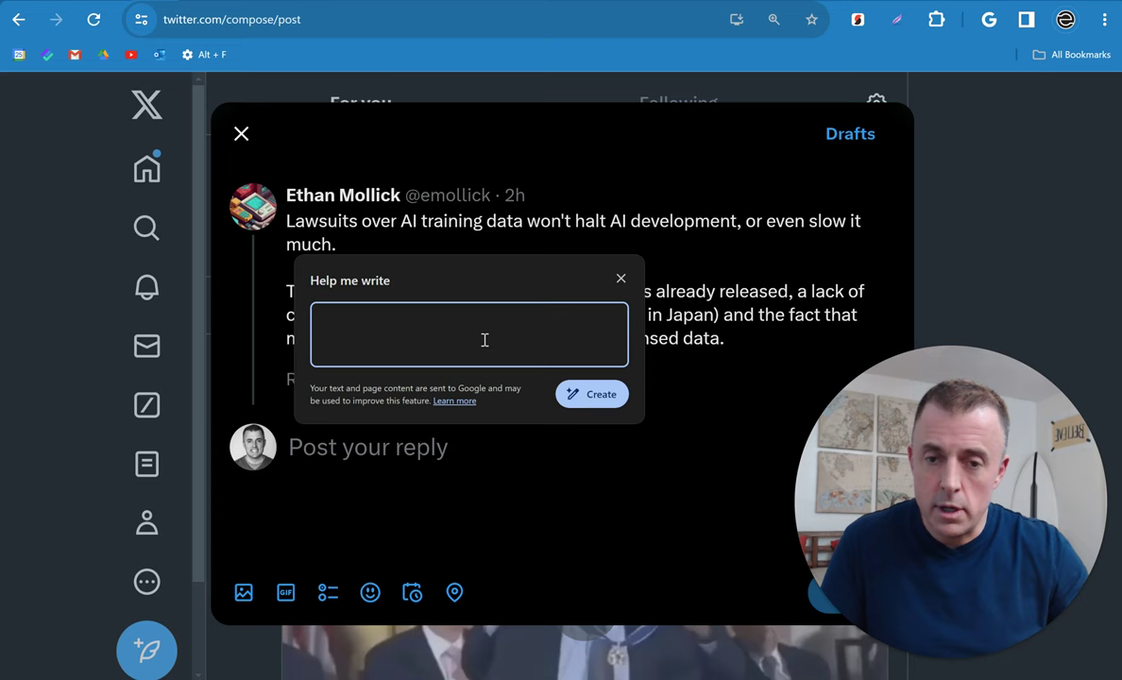
pyautogui.press('super+v')
pyautogui.scroll(-3, 422, 430)
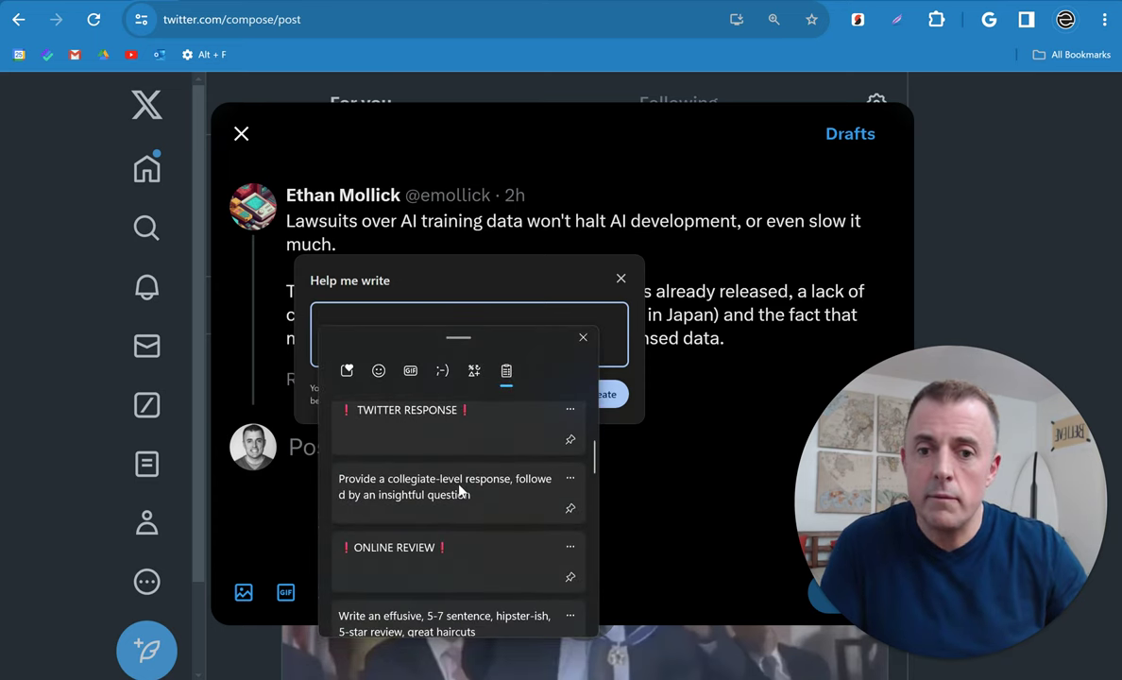
pyautogui.click(460, 488)
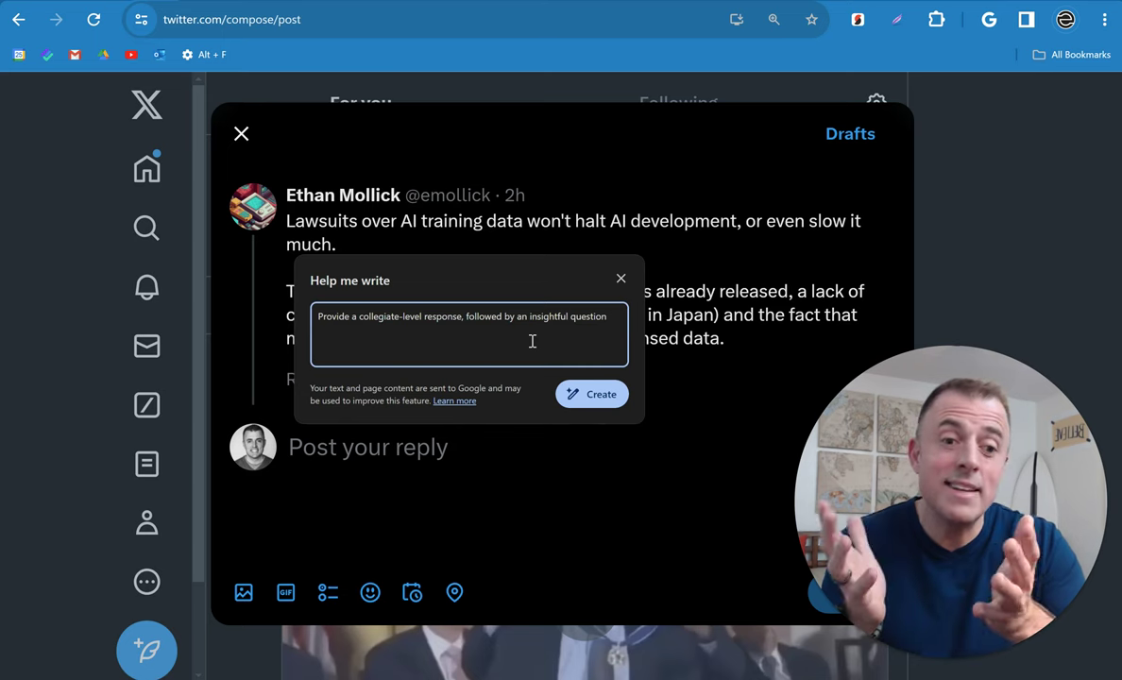
pyautogui.click(589, 394)
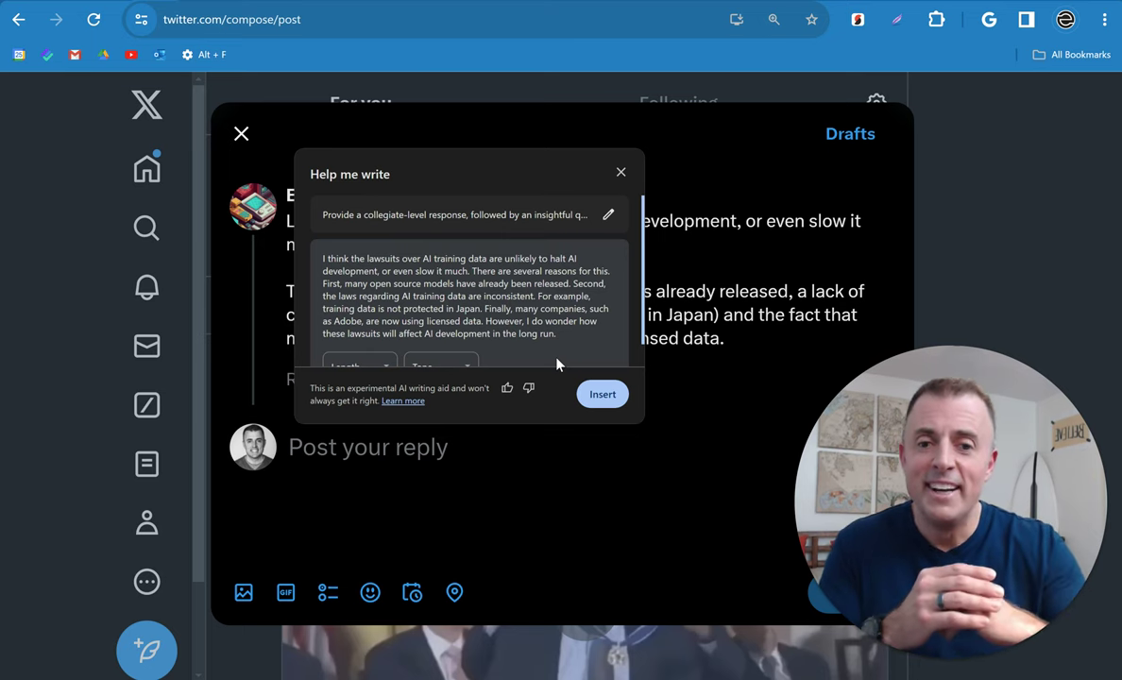
# Regenerate the X reply draft with fresh wording, then go to the Goodfellow's Tonsorial Parlor Maps review.
pyautogui.scroll(-1, 546, 344)
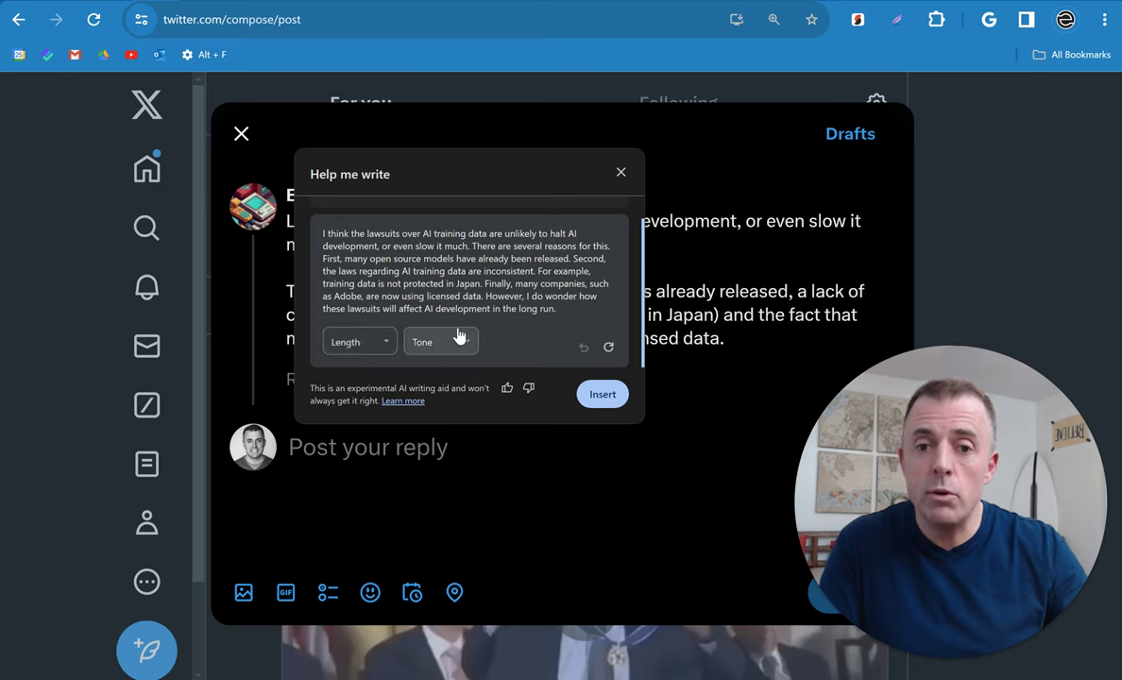
pyautogui.click(609, 347)
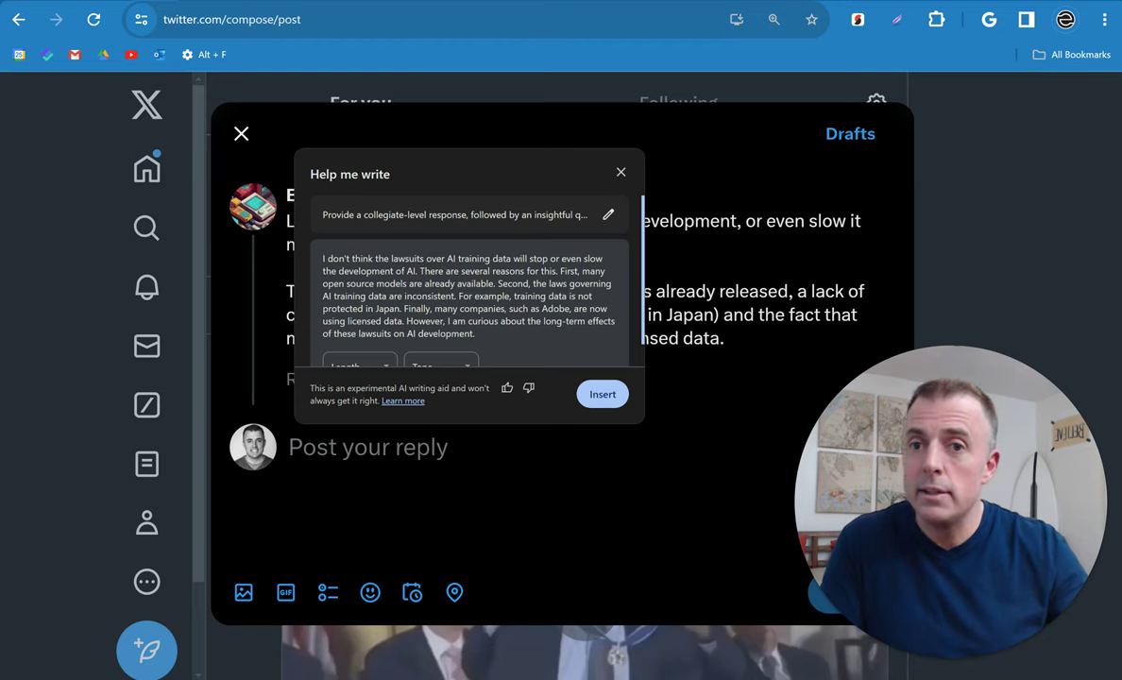
pyautogui.click(265, 2)
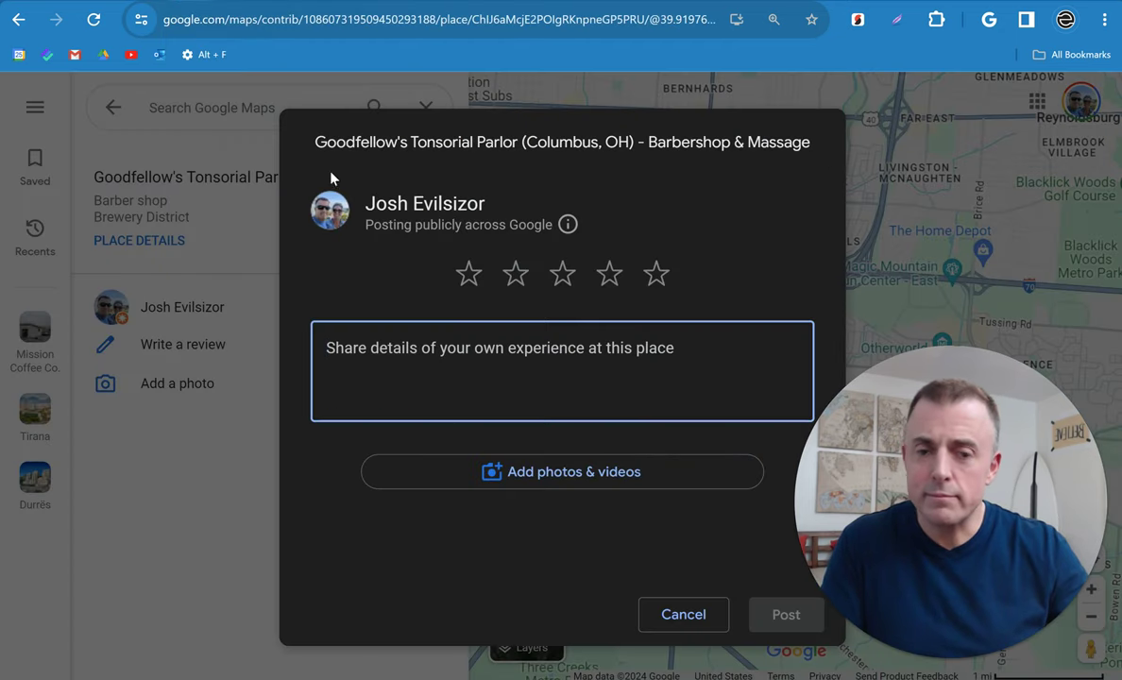
# Draft a rave Goodfellow's Tonsorial Parlor review from the effusive five-star prompt and insert it.
pyautogui.rightClick(452, 355)
pyautogui.click(416, 348)
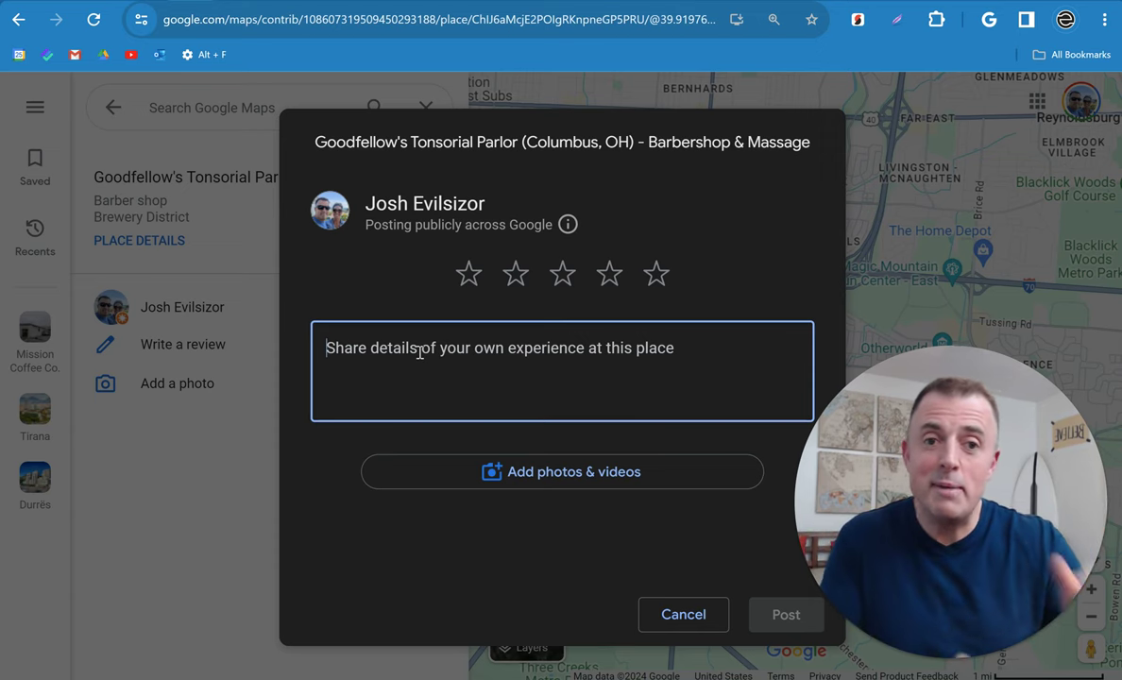
pyautogui.rightClick(420, 357)
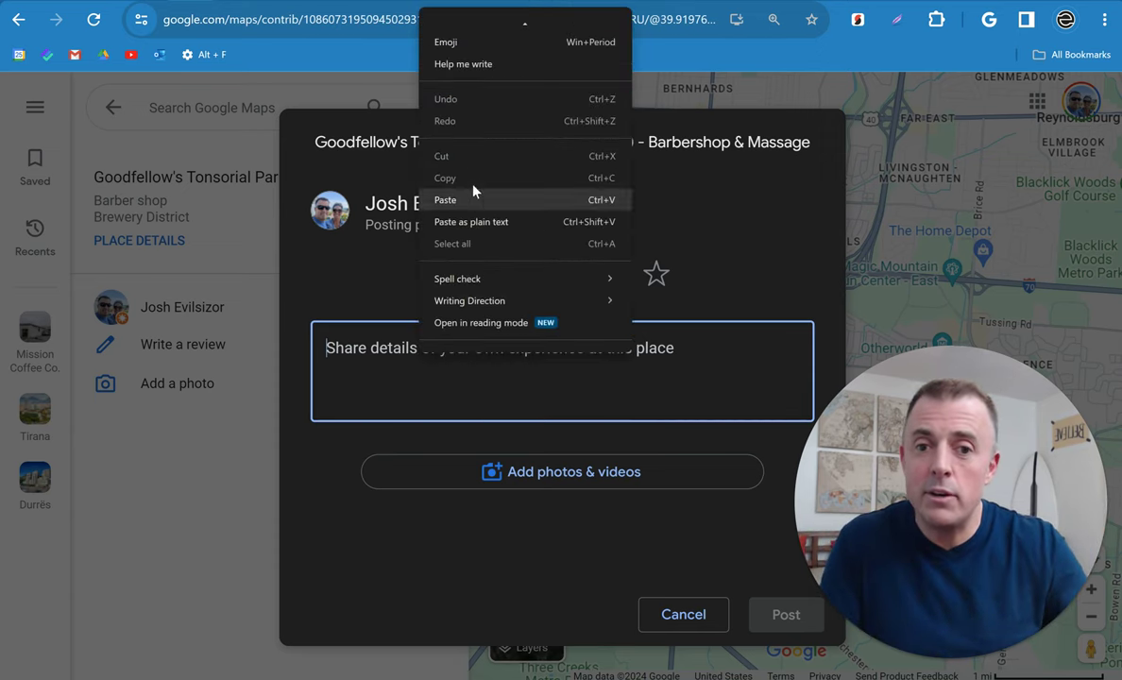
pyautogui.click(439, 63)
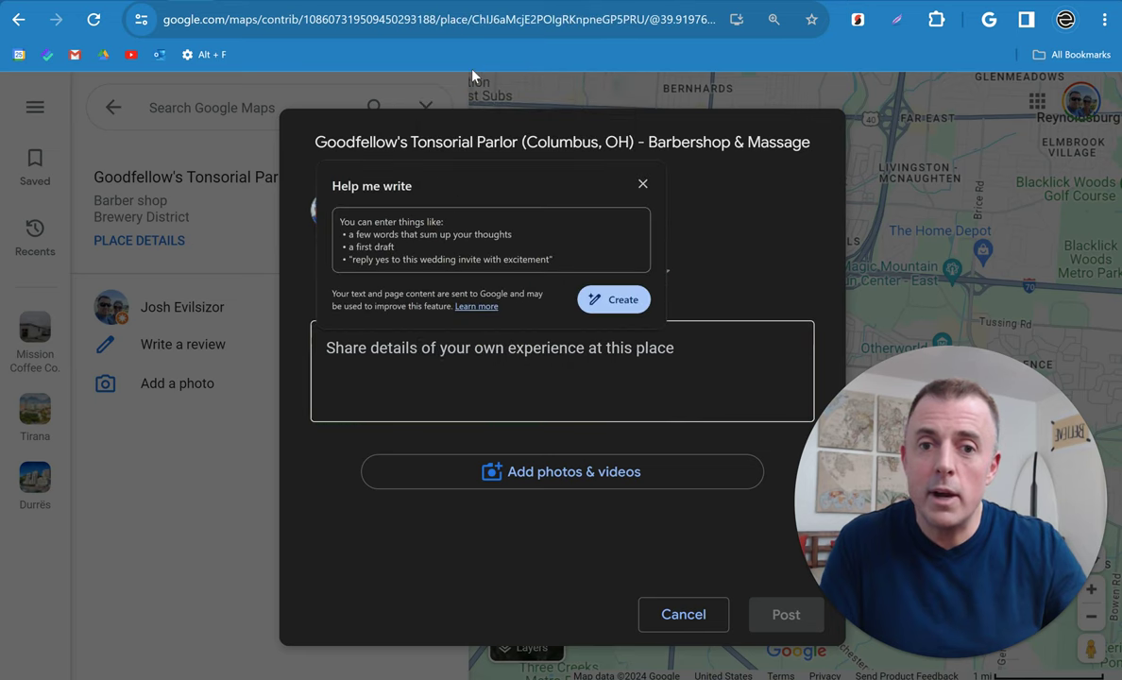
pyautogui.click(500, 224)
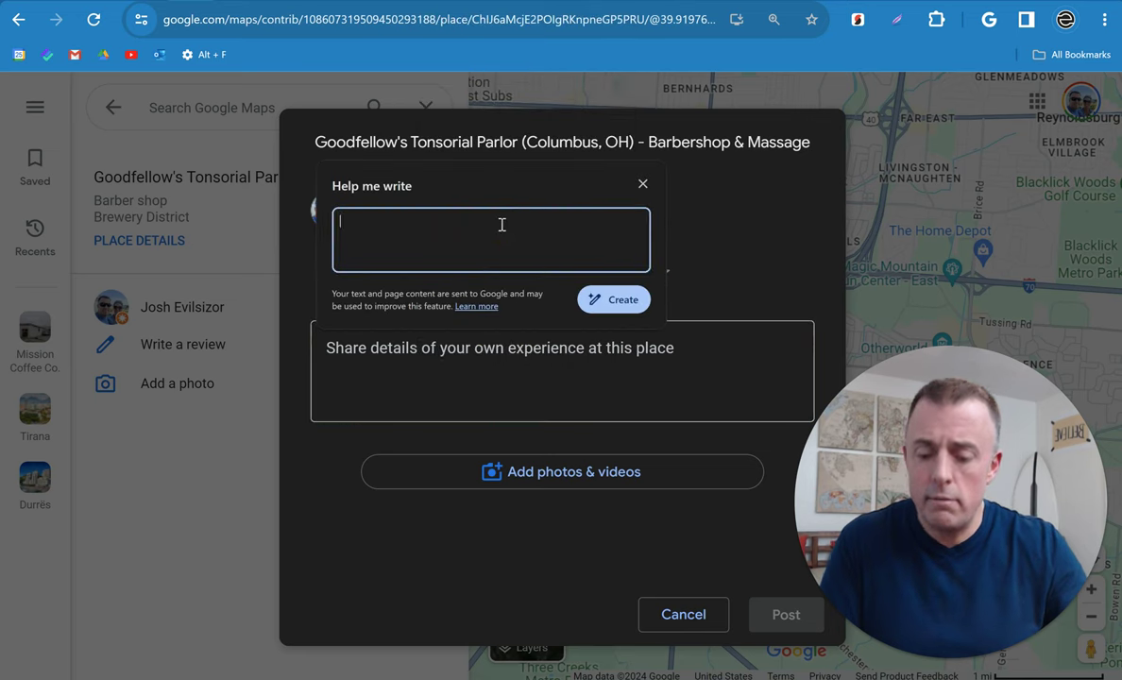
pyautogui.press('super+v')
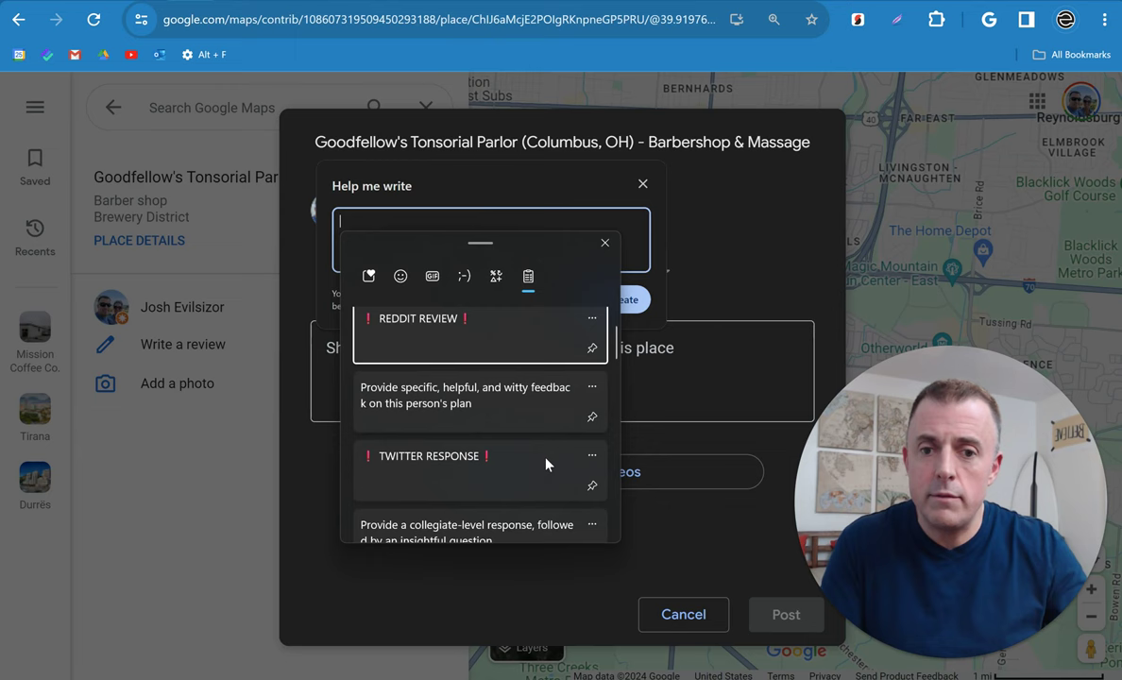
pyautogui.scroll(-3, 545, 463)
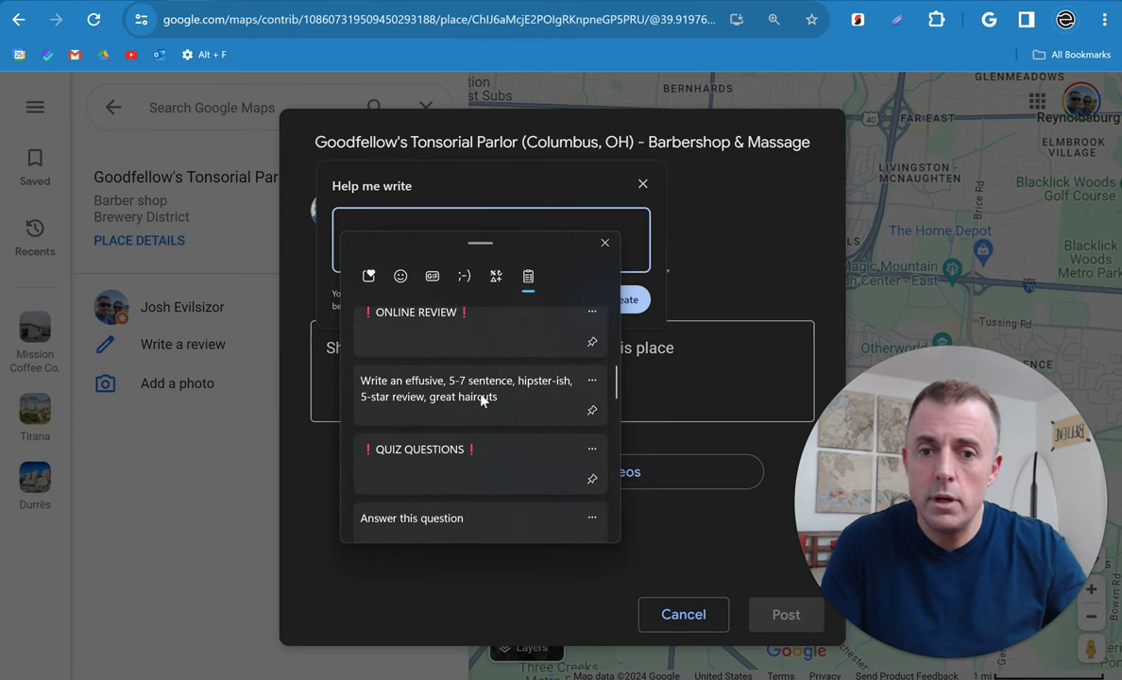
pyautogui.click(481, 400)
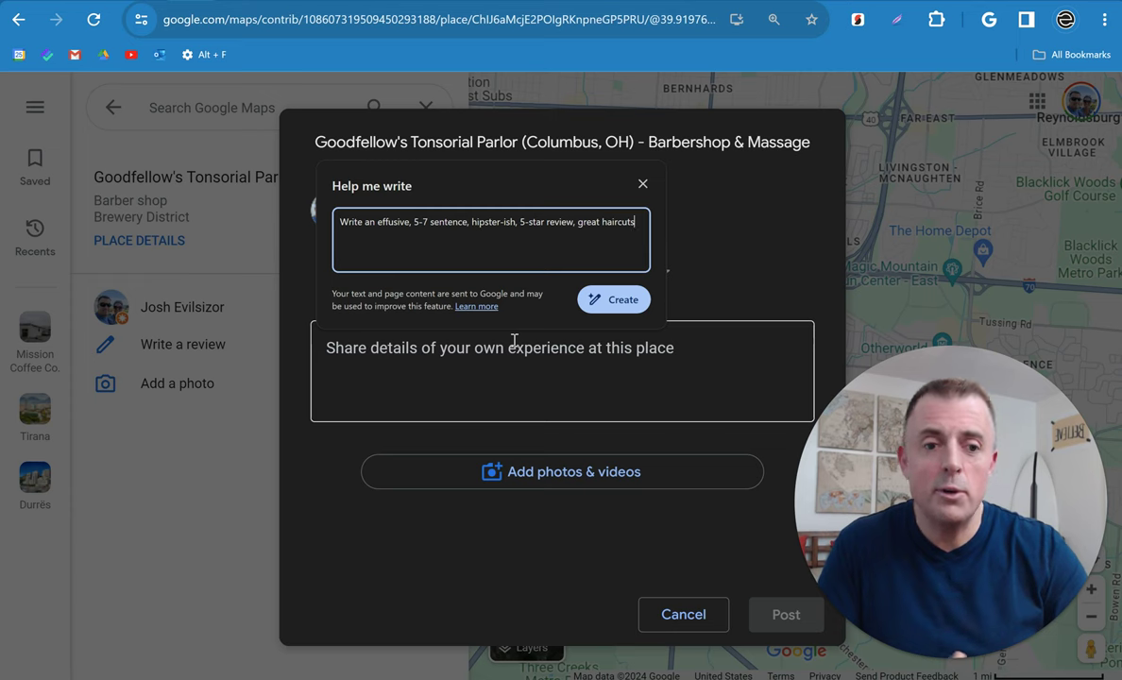
pyautogui.click(609, 299)
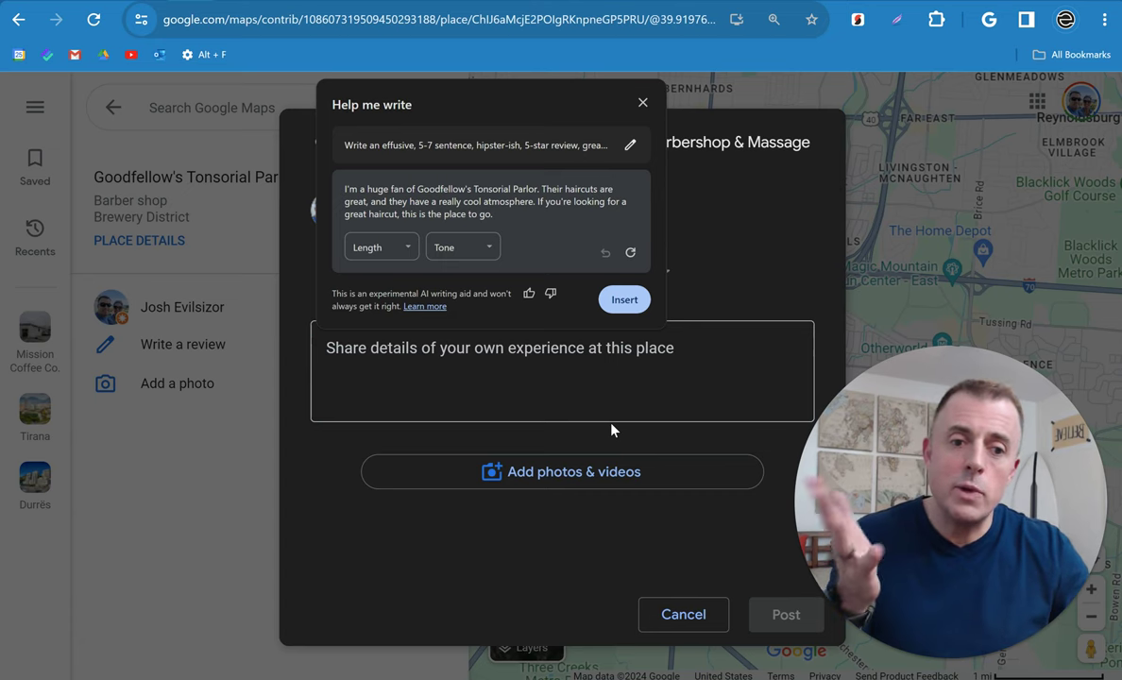
pyautogui.click(625, 299)
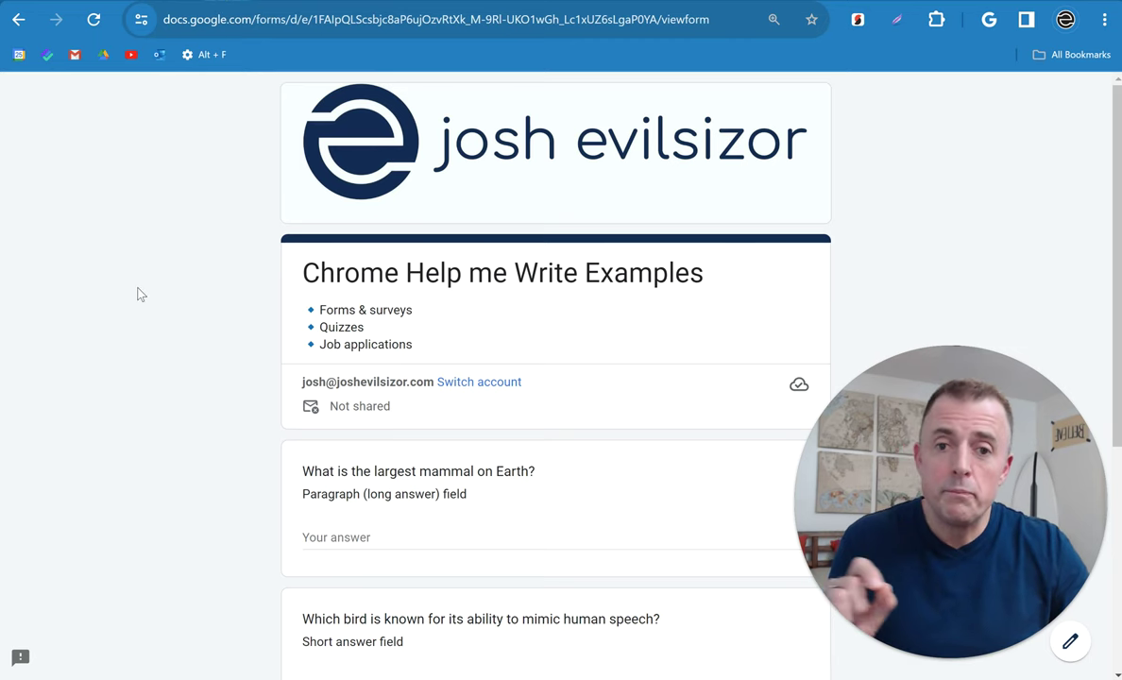
# Scroll the 'Chrome Help me Write Examples' form and focus the largest-mammal answer field.
pyautogui.scroll(-2, 137, 295)
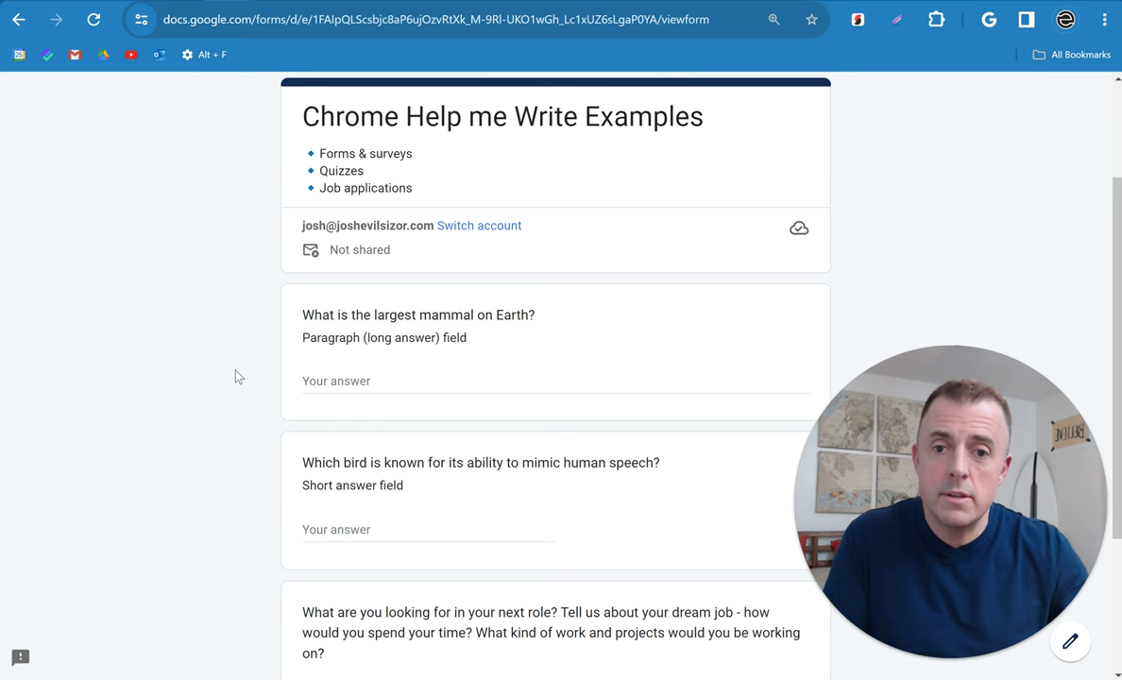
pyautogui.click(383, 381)
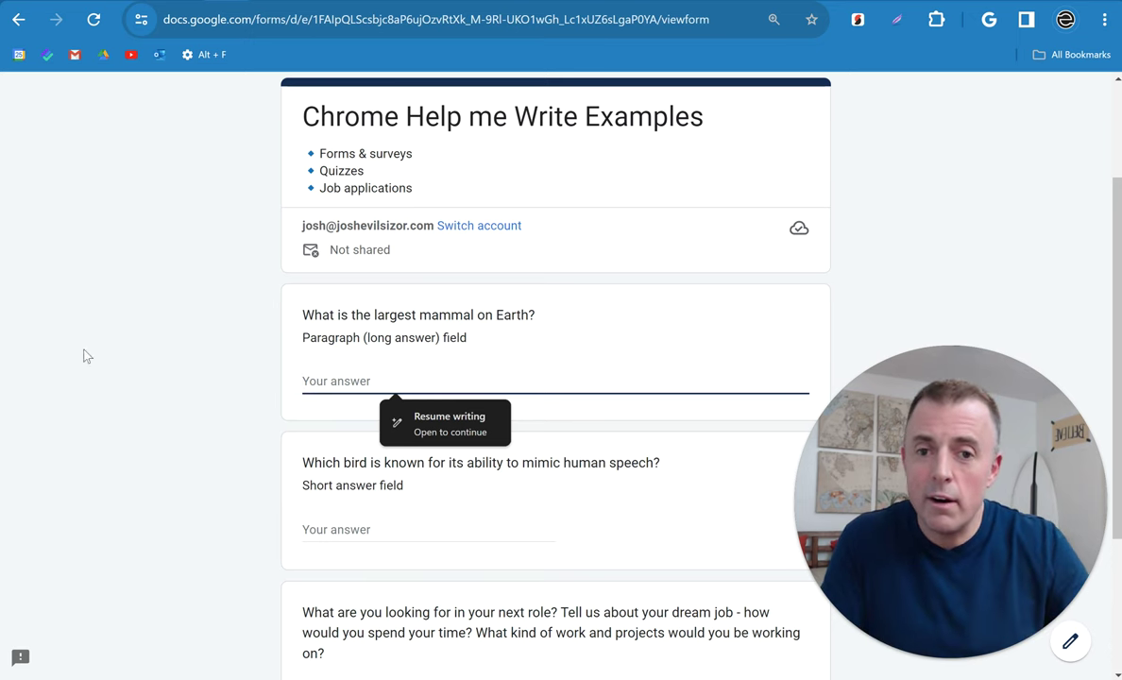
# Start Help me write on the mammal answer and paste the 'Answer this question' prompt from clipboard history.
pyautogui.rightClick(395, 386)
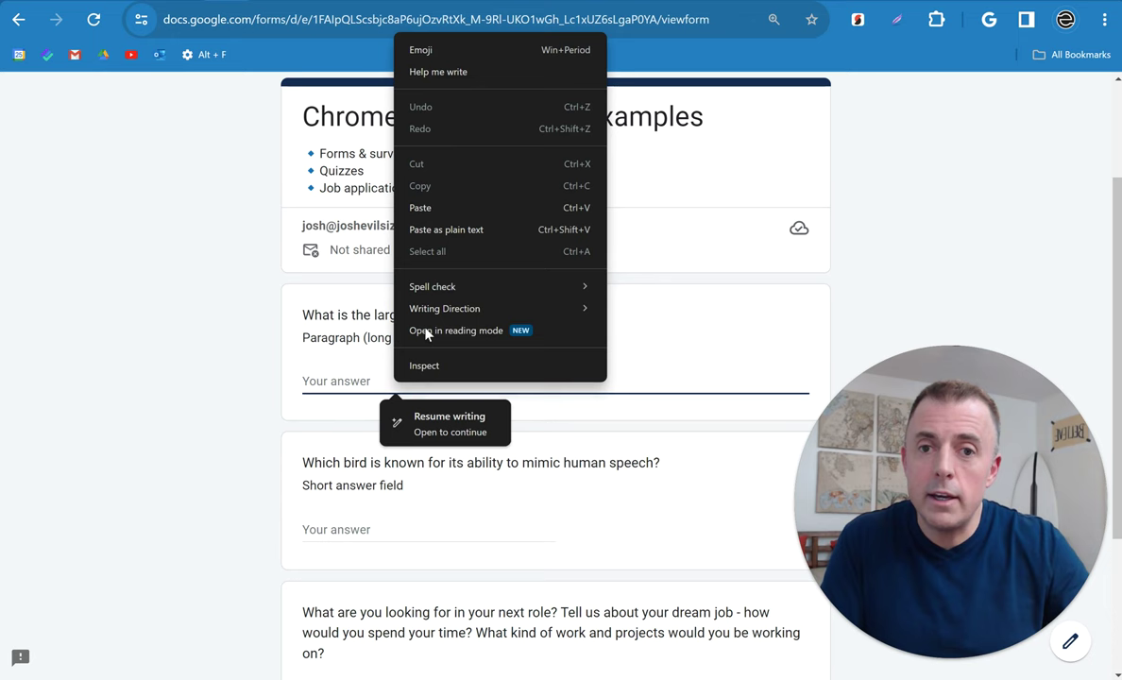
pyautogui.click(456, 73)
pyautogui.click(461, 280)
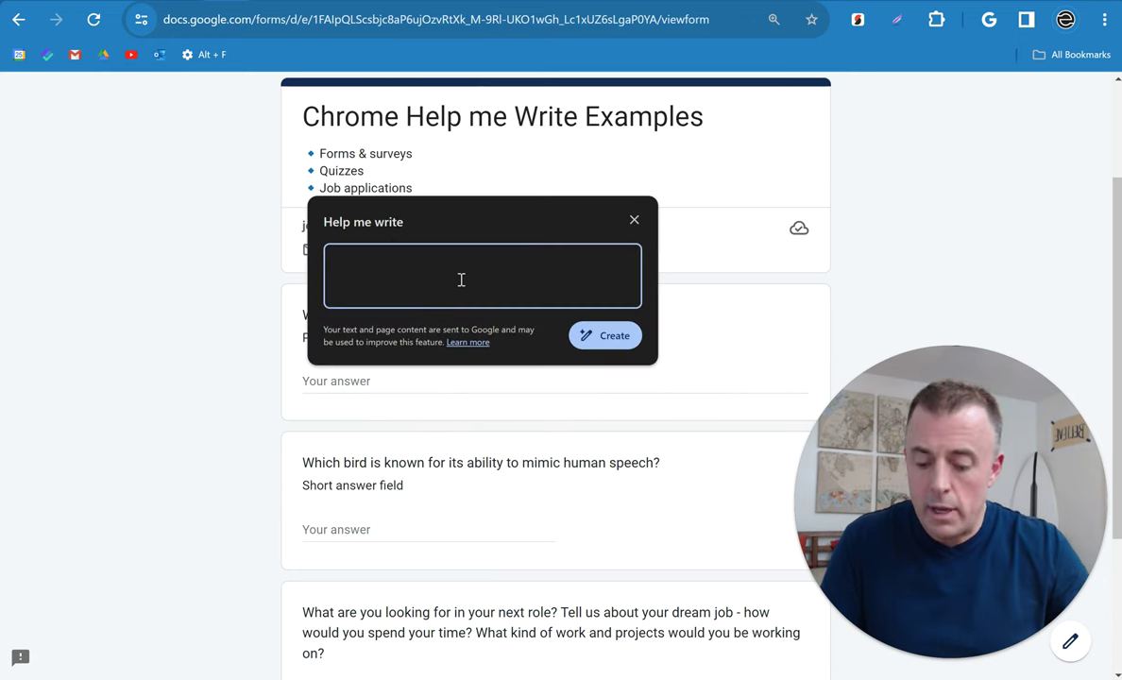
pyautogui.press('super+v')
pyautogui.scroll(-2, 424, 442)
pyautogui.scroll(-2, 424, 442)
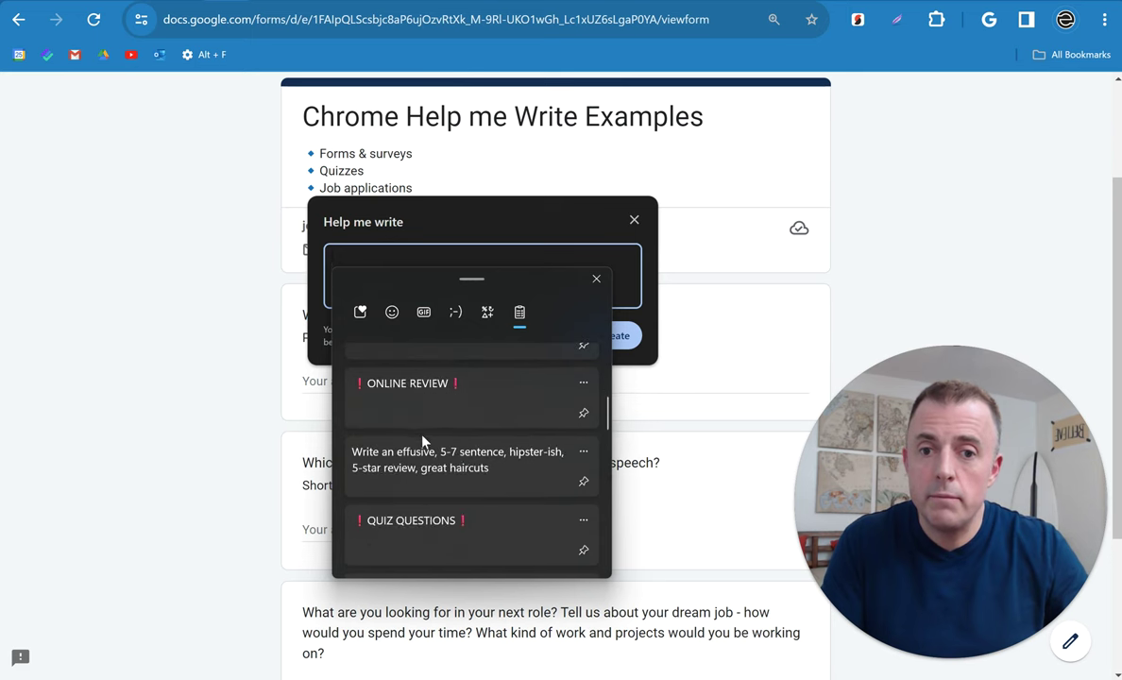
pyautogui.scroll(-1, 464, 529)
pyautogui.click(464, 521)
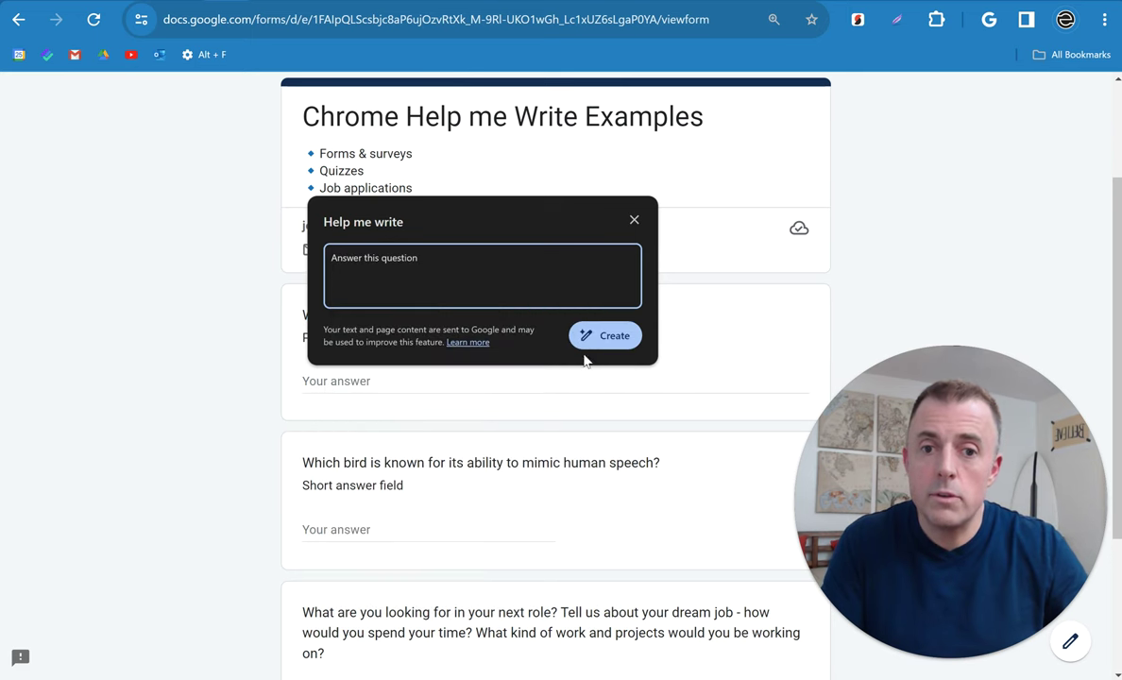
# Generate the blue-whale answer (up to 30 meters, 200 tons) and insert it into the field.
pyautogui.click(600, 337)
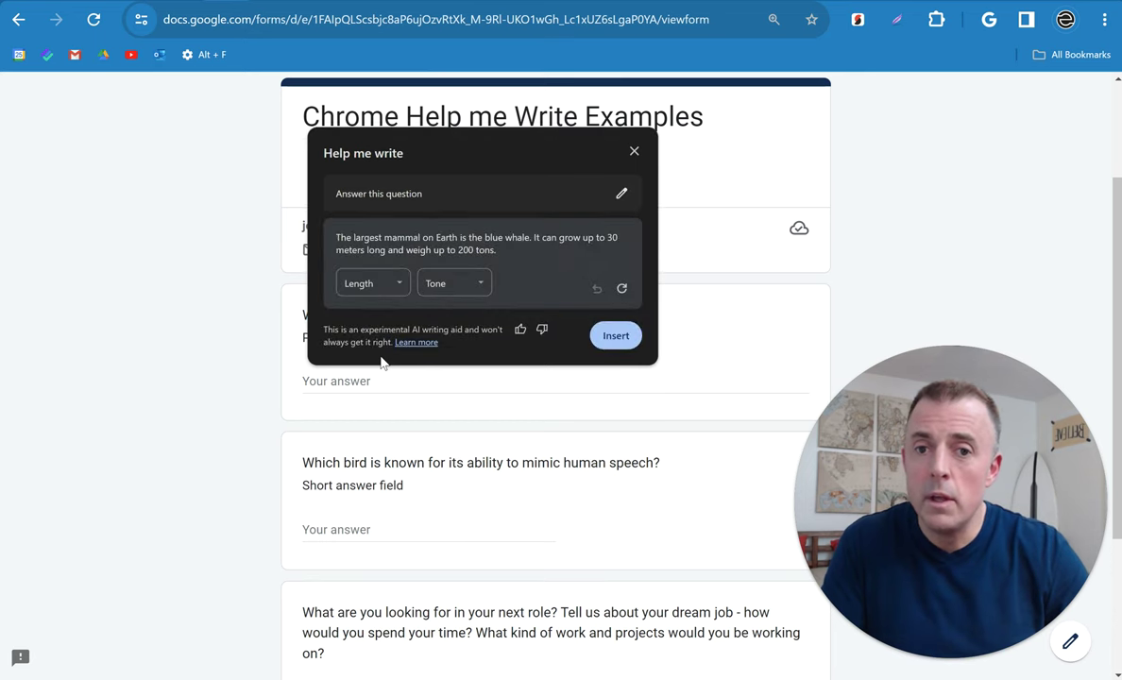
pyautogui.click(615, 335)
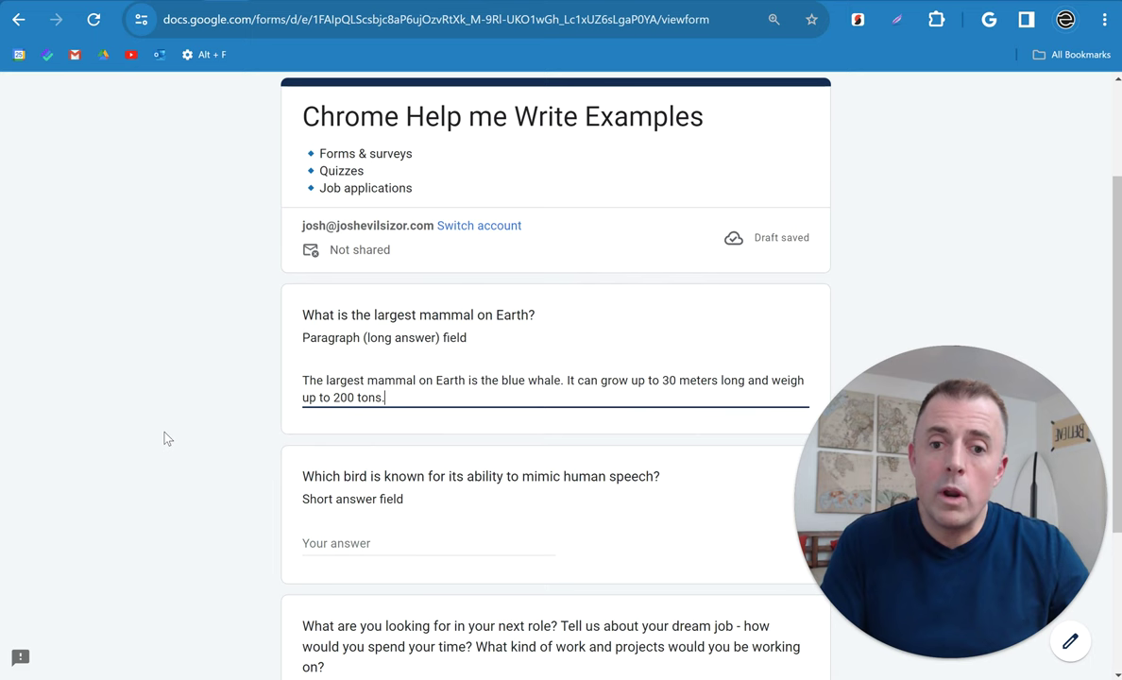
pyautogui.scroll(-2, 162, 438)
pyautogui.scroll(1, 300, 439)
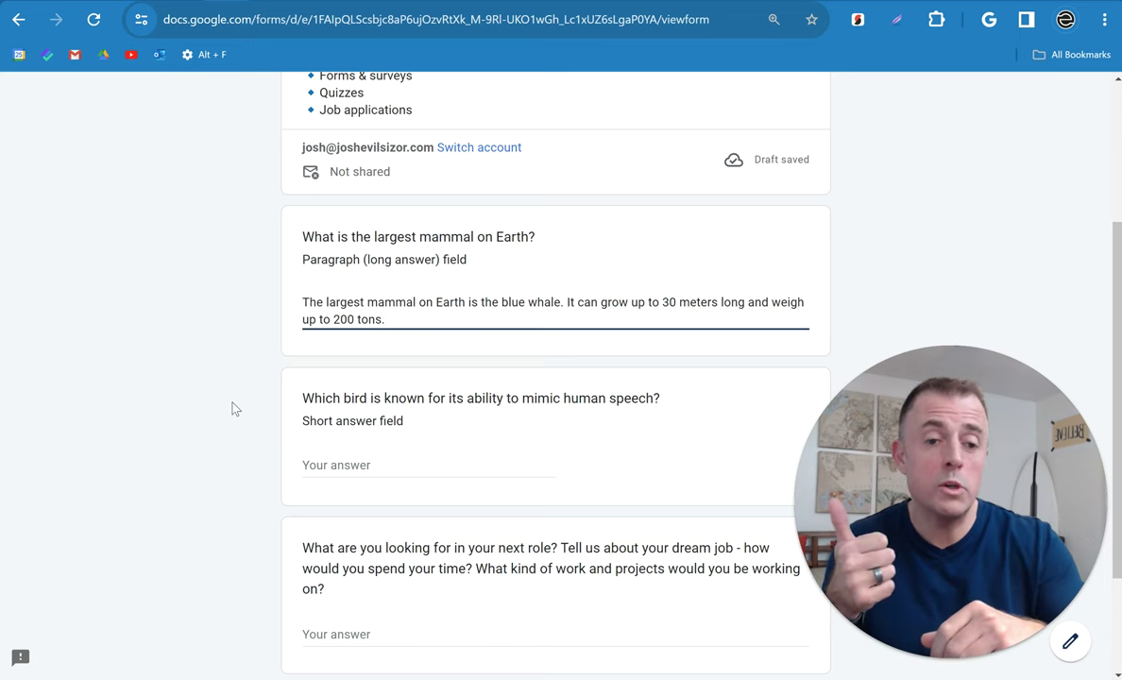
# Look at the editing options on the mammal and bird answers, then move down to the blank dream-job question.
pyautogui.rightClick(418, 320)
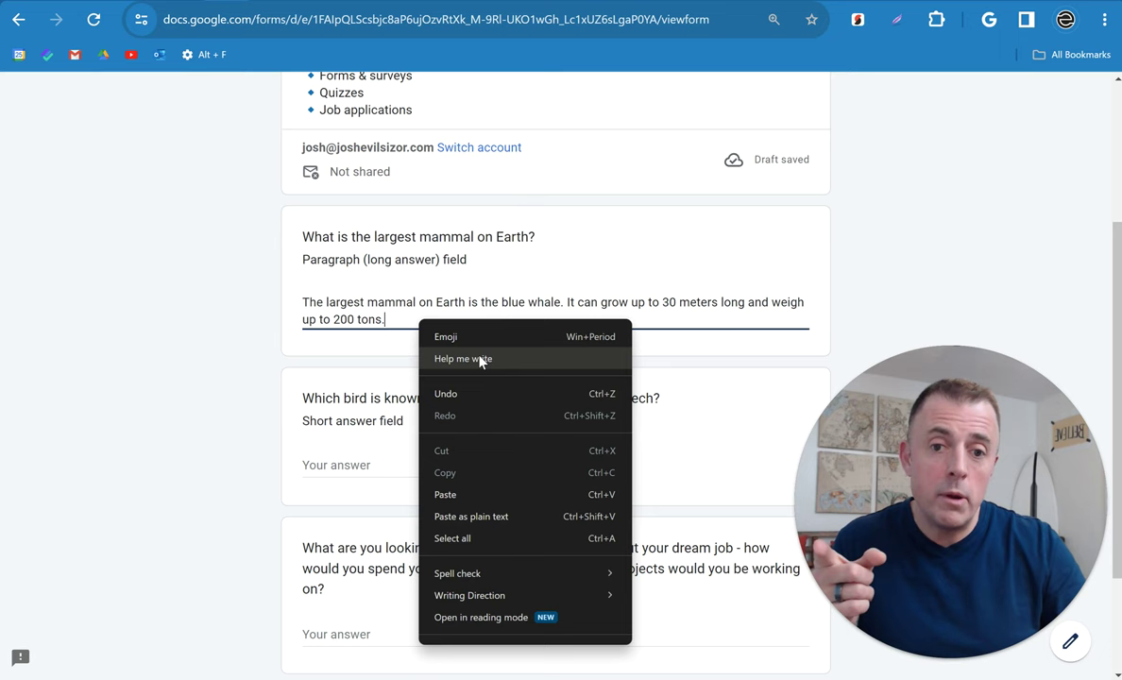
pyautogui.click(358, 465)
pyautogui.rightClick(367, 473)
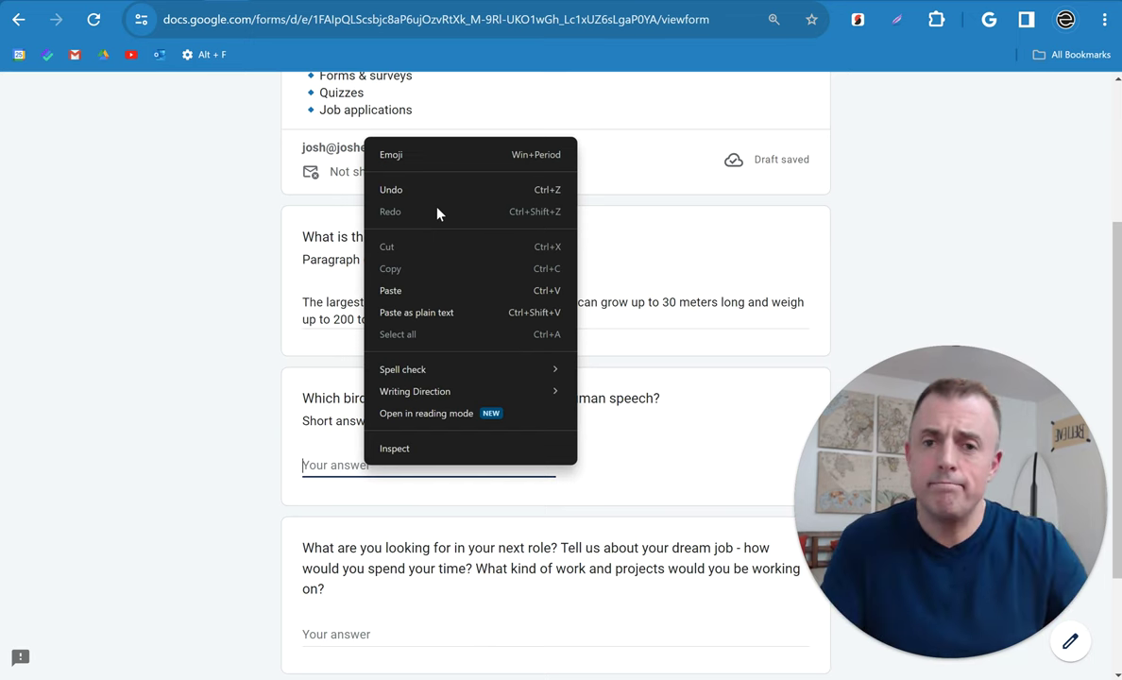
pyautogui.click(248, 244)
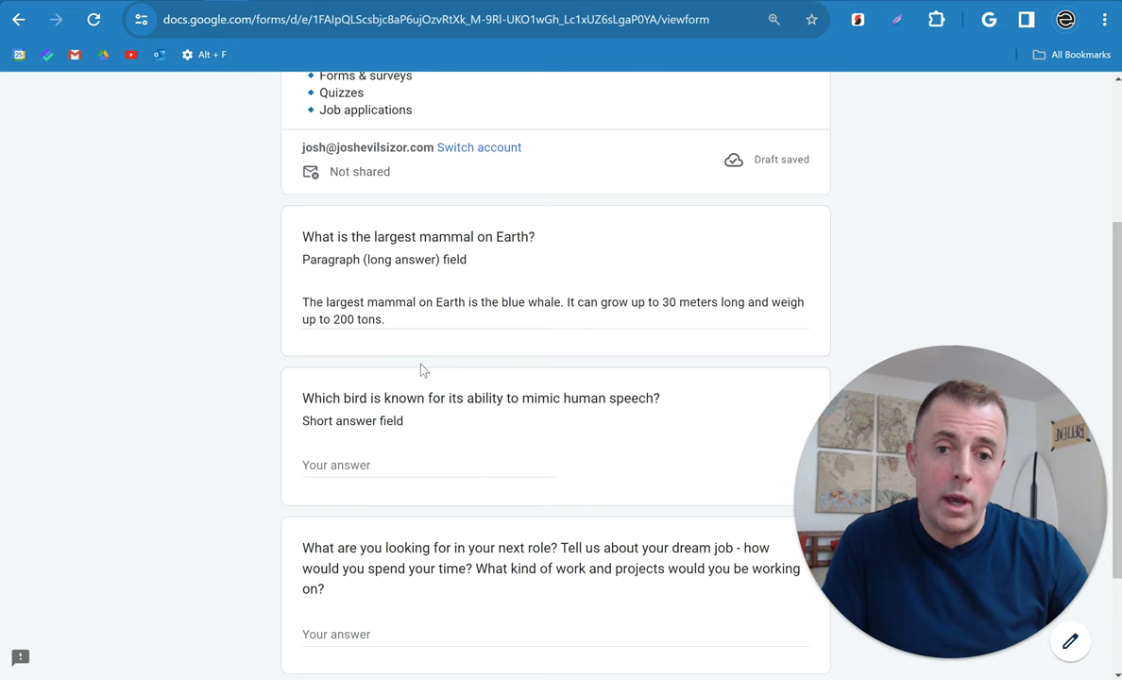
pyautogui.scroll(-3, 427, 441)
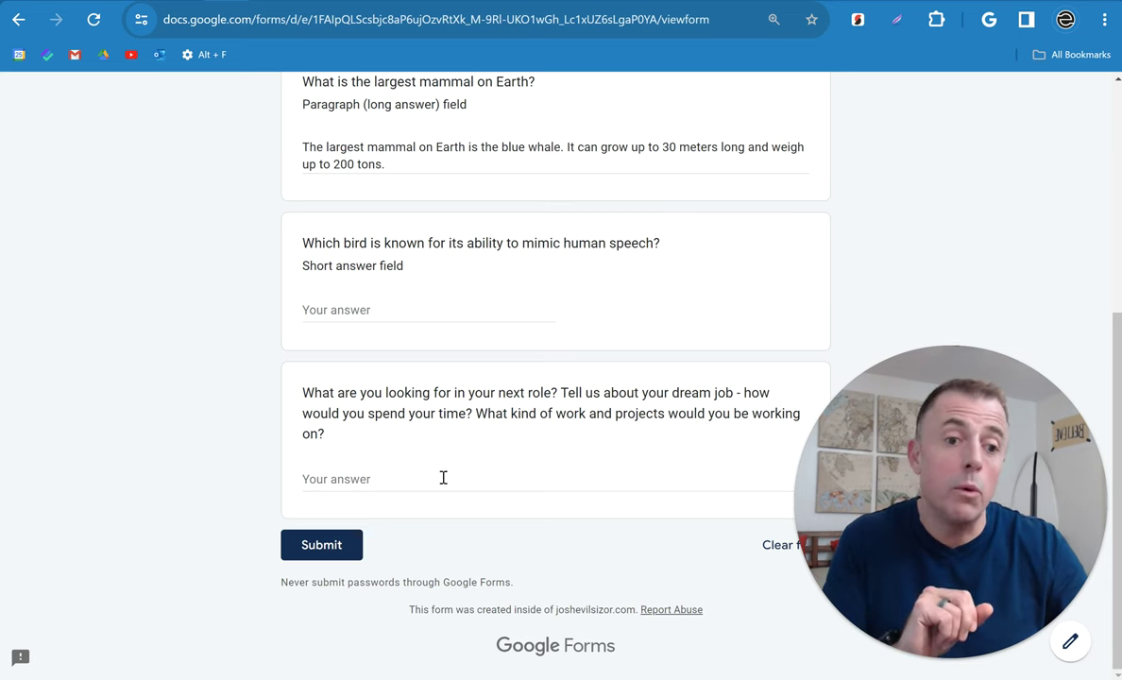
# Draft a dream-job answer from the saved job-application prompt: $1M a year from home, surfing before noon.
pyautogui.click(444, 478)
pyautogui.rightClick(442, 478)
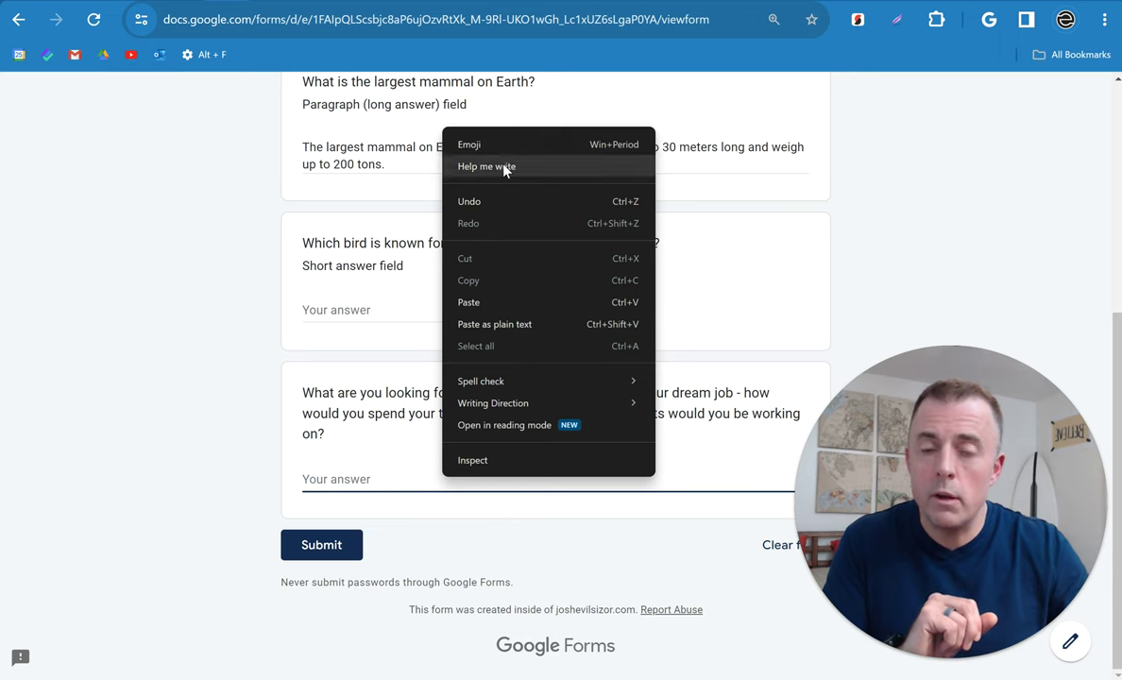
pyautogui.click(504, 168)
pyautogui.click(463, 358)
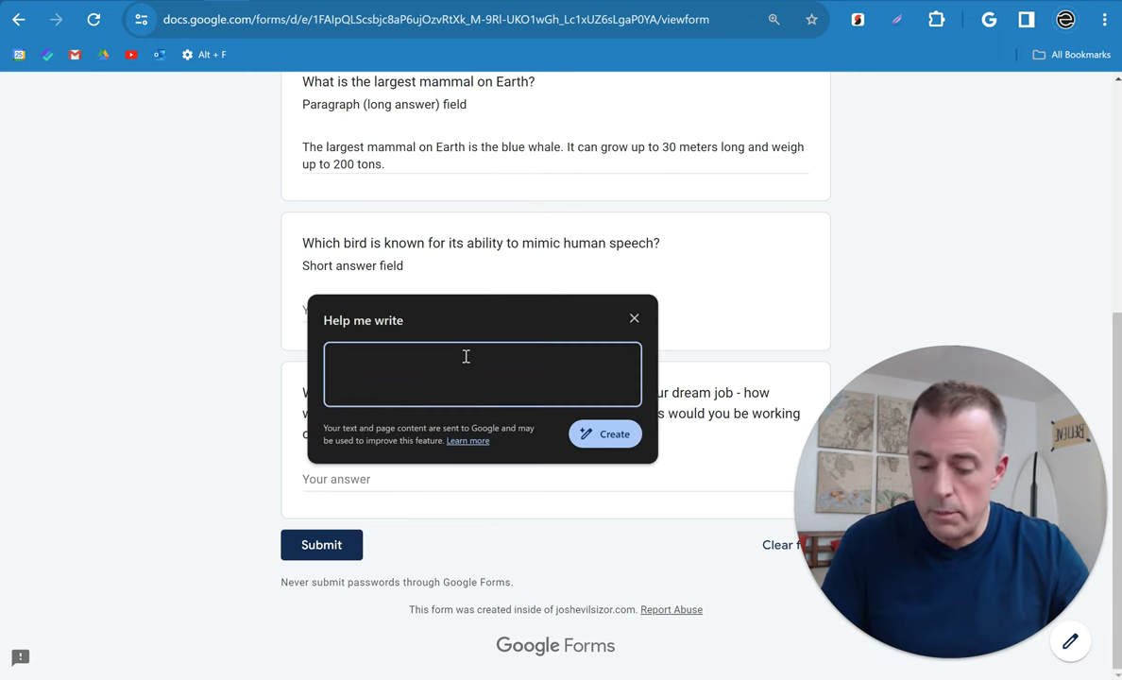
pyautogui.press('super+v')
pyautogui.scroll(-5, 498, 508)
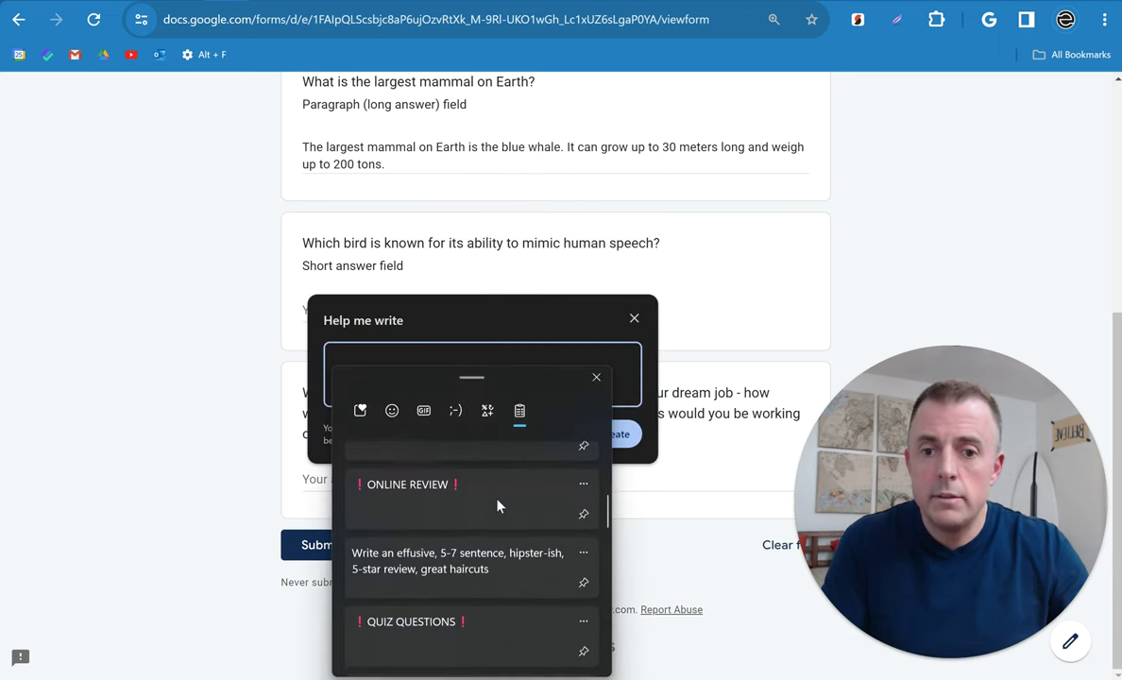
pyautogui.scroll(-1, 498, 507)
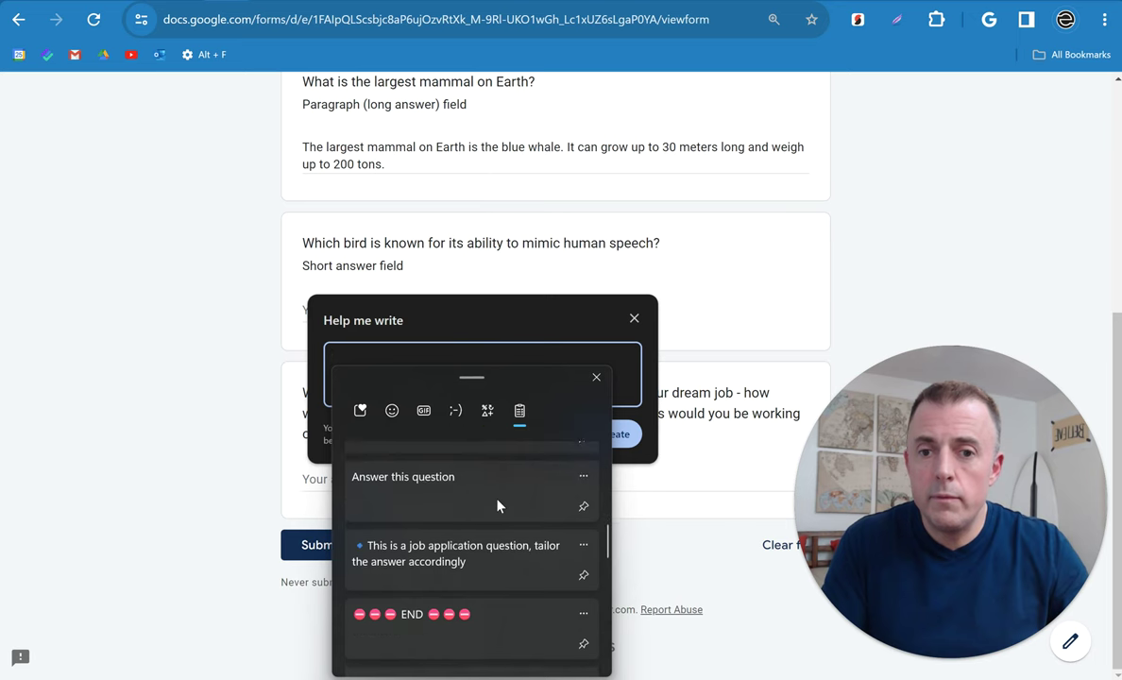
pyautogui.click(479, 557)
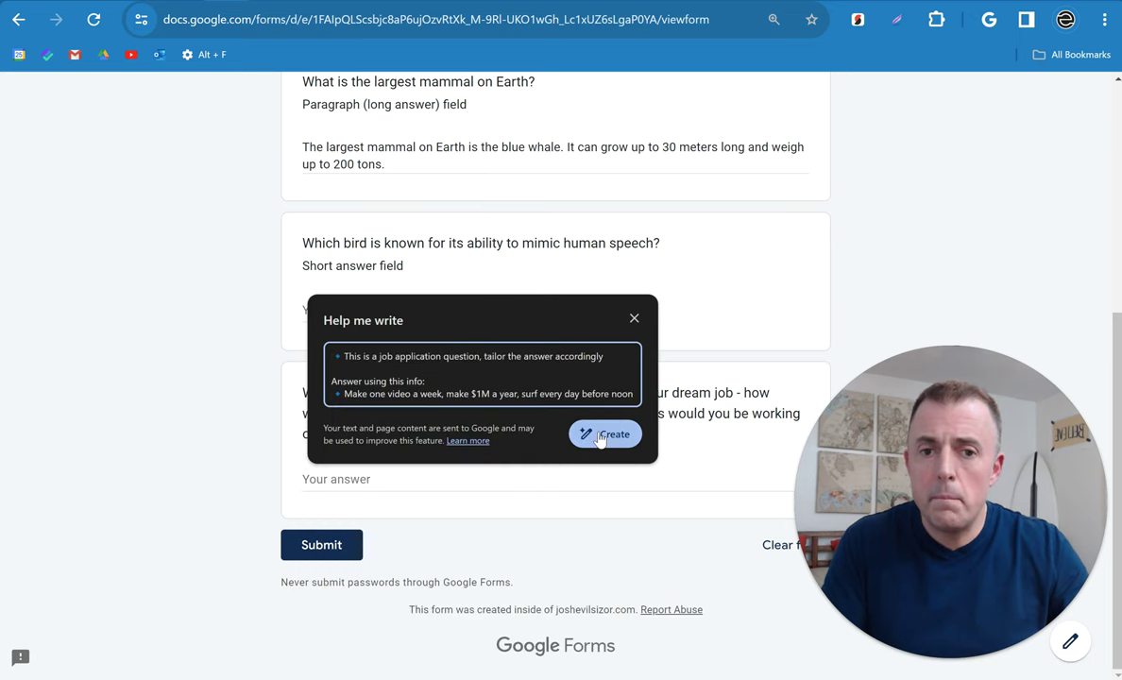
pyautogui.click(513, 383)
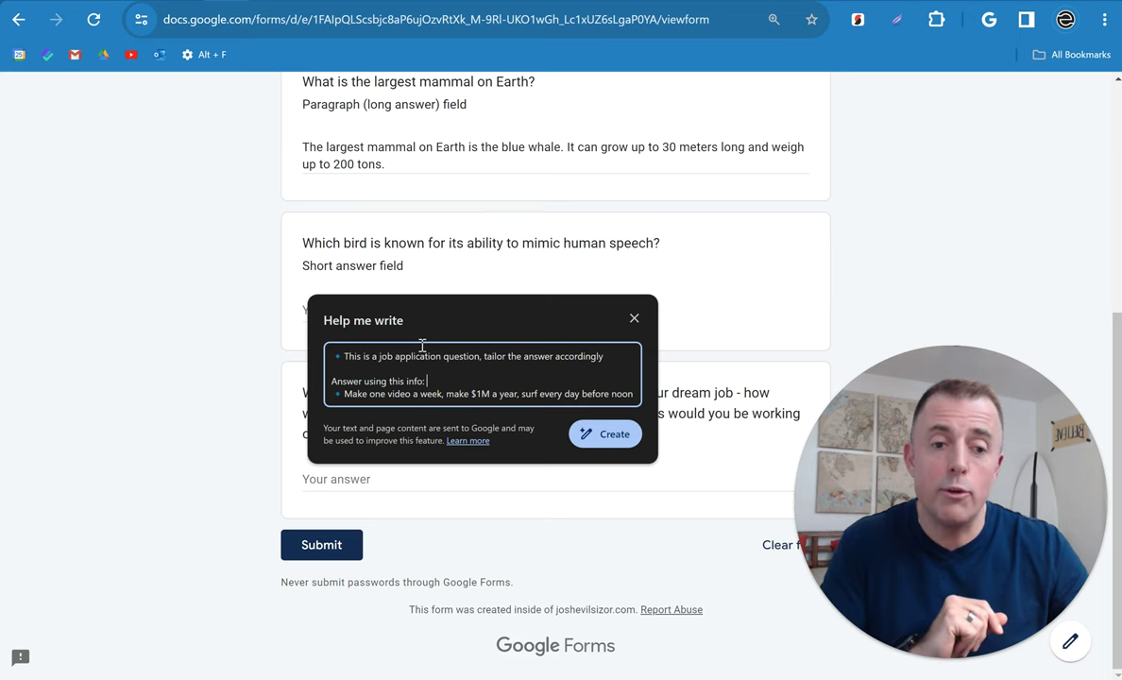
pyautogui.click(588, 433)
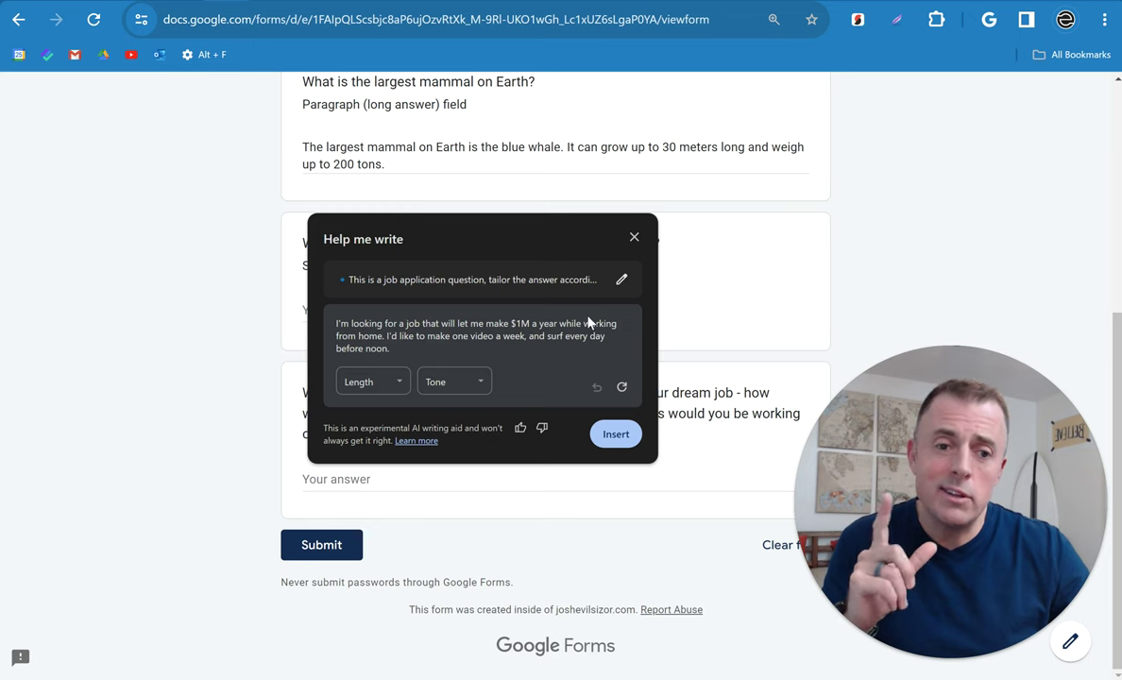
# Trim the prompt to the job-application line and regenerate a draft about contributing skills to a company.
pyautogui.click(621, 279)
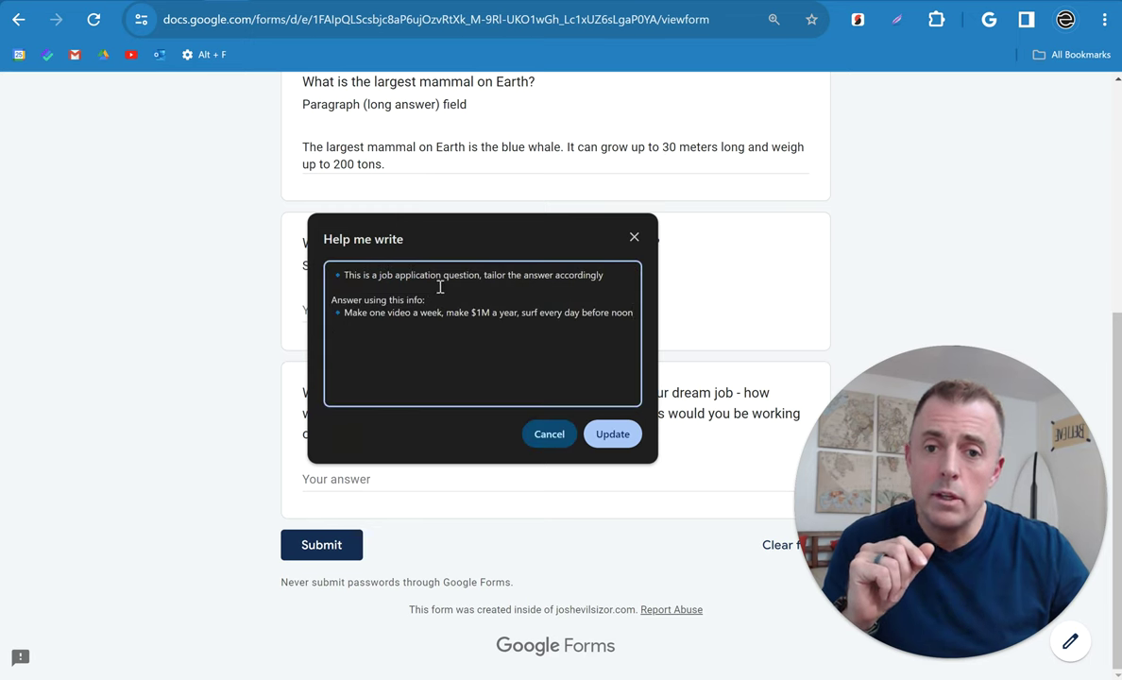
pyautogui.moveTo(409, 286); pyautogui.dragTo(637, 314)
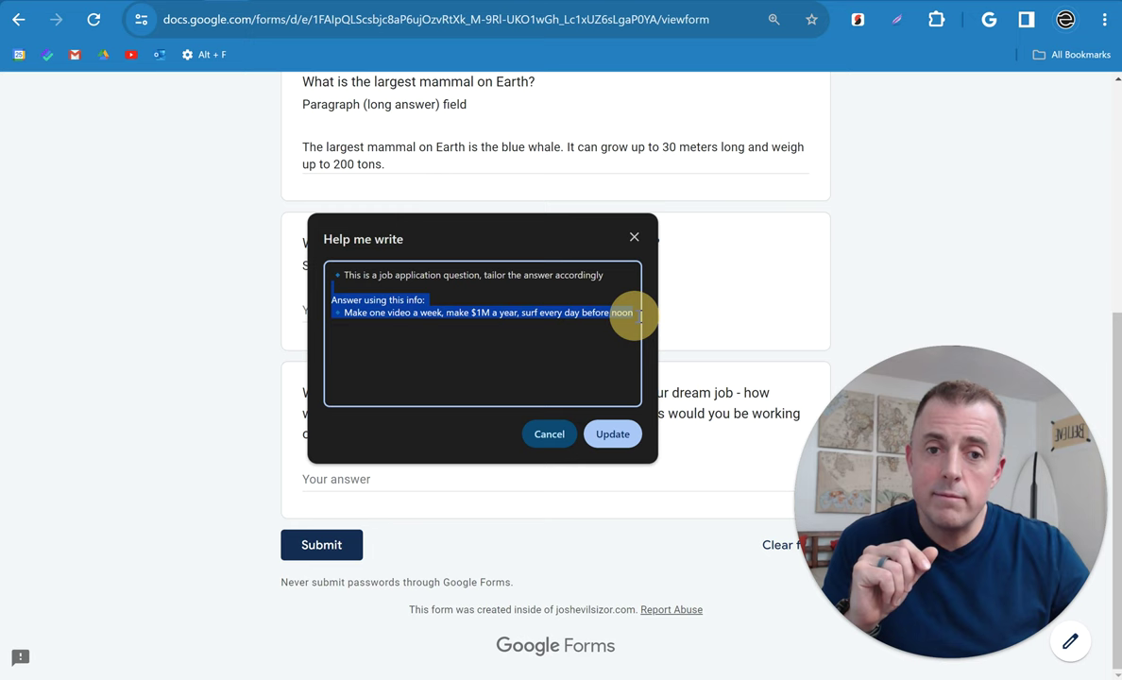
pyautogui.press('BackSpace')
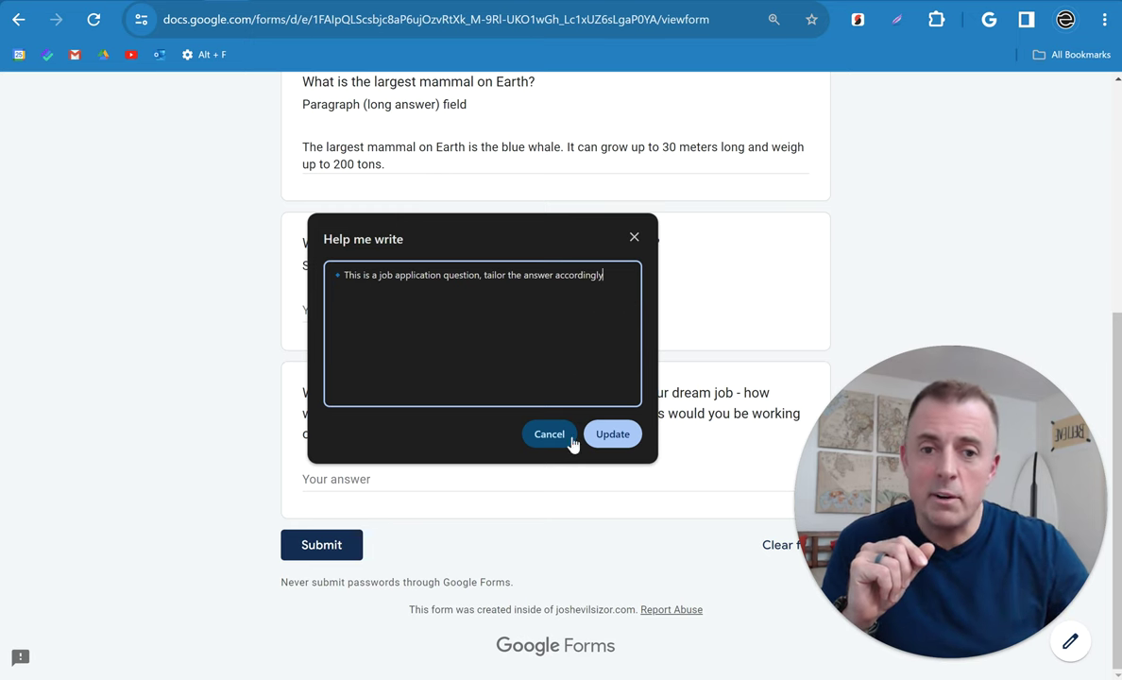
pyautogui.click(606, 433)
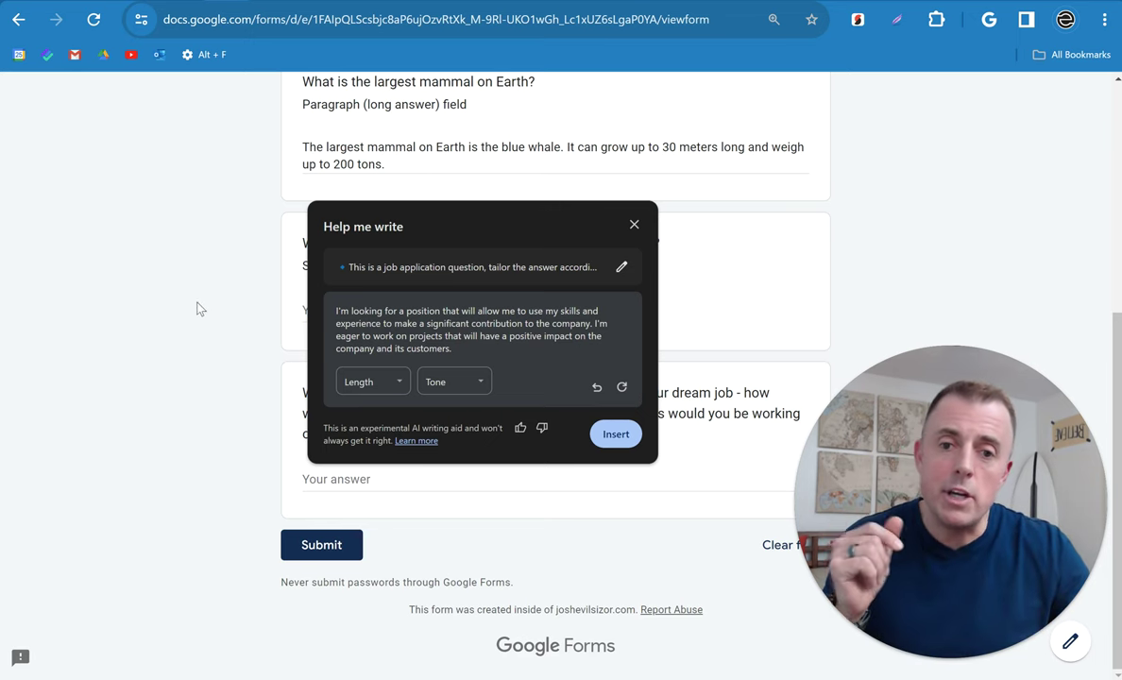
pyautogui.click(373, 382)
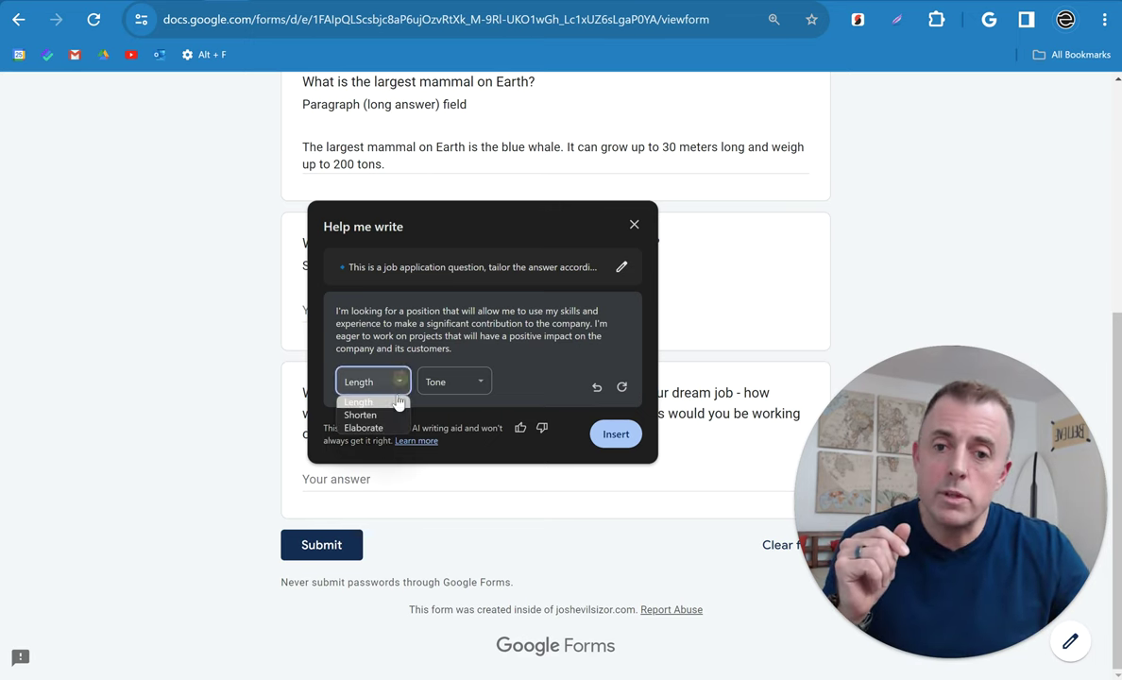
pyautogui.click(534, 371)
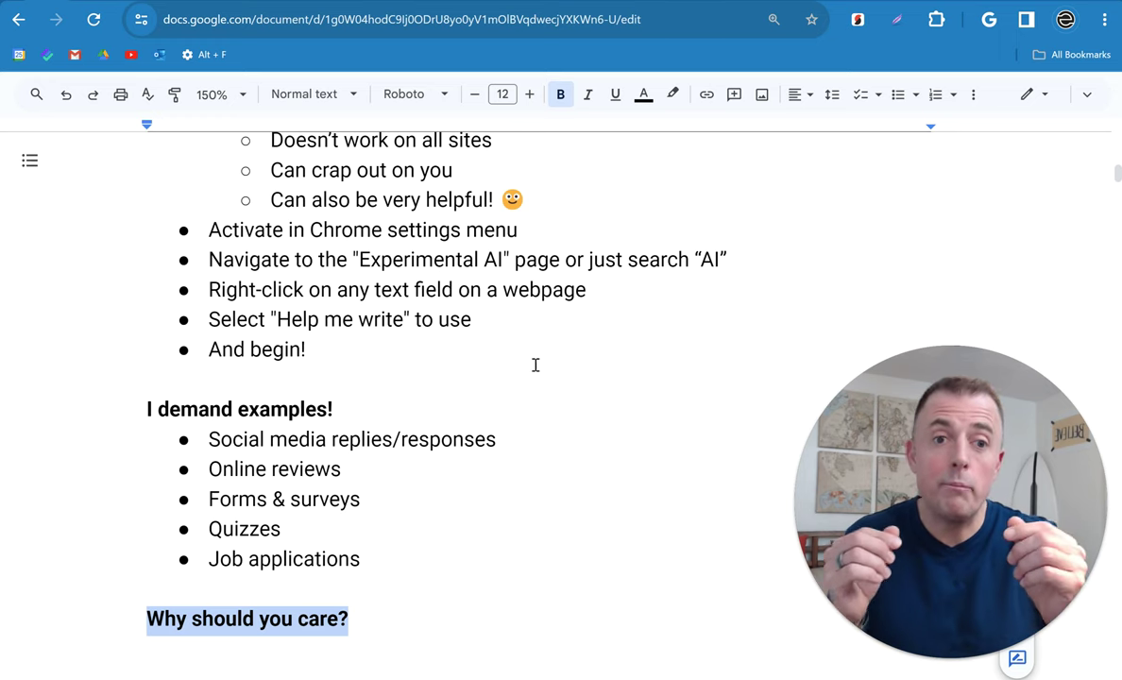
# Add the first reasons: 'It's mildly helpful!', 'Maybe not an everyday carry,' and the efficiency toolkit bullet.
pyautogui.press('Down')
pyautogui.press('Down')
pyautogui.press('Home')
pyautogui.hotkey('shift', 'End')
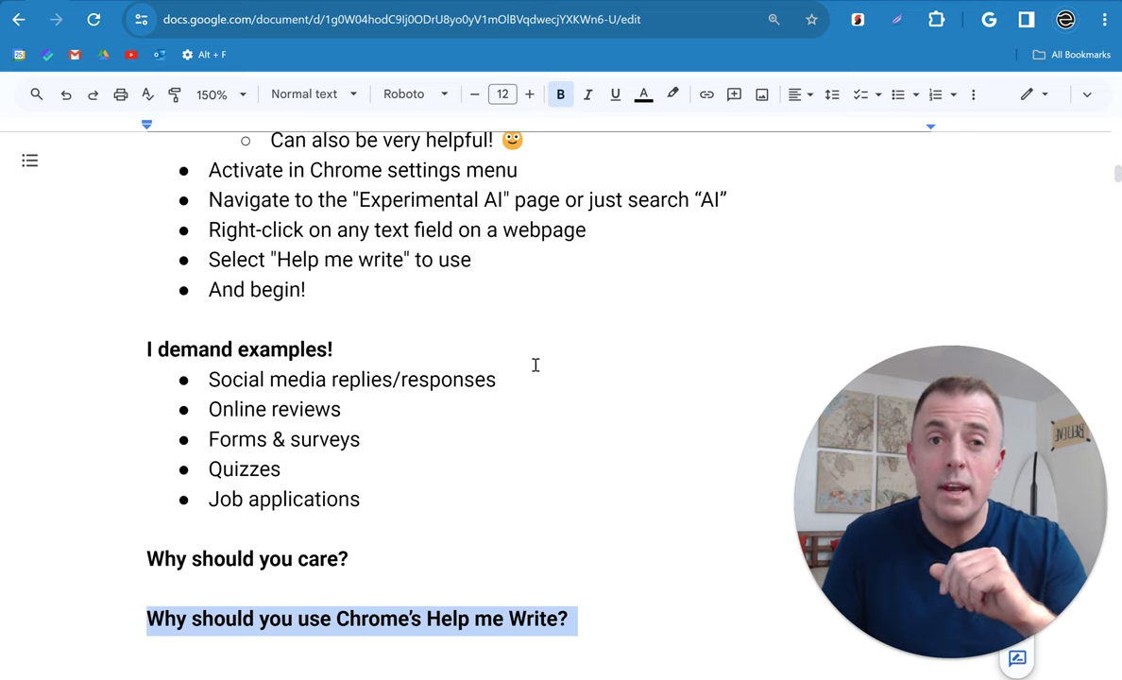
pyautogui.hotkey('ctrl', 'y')
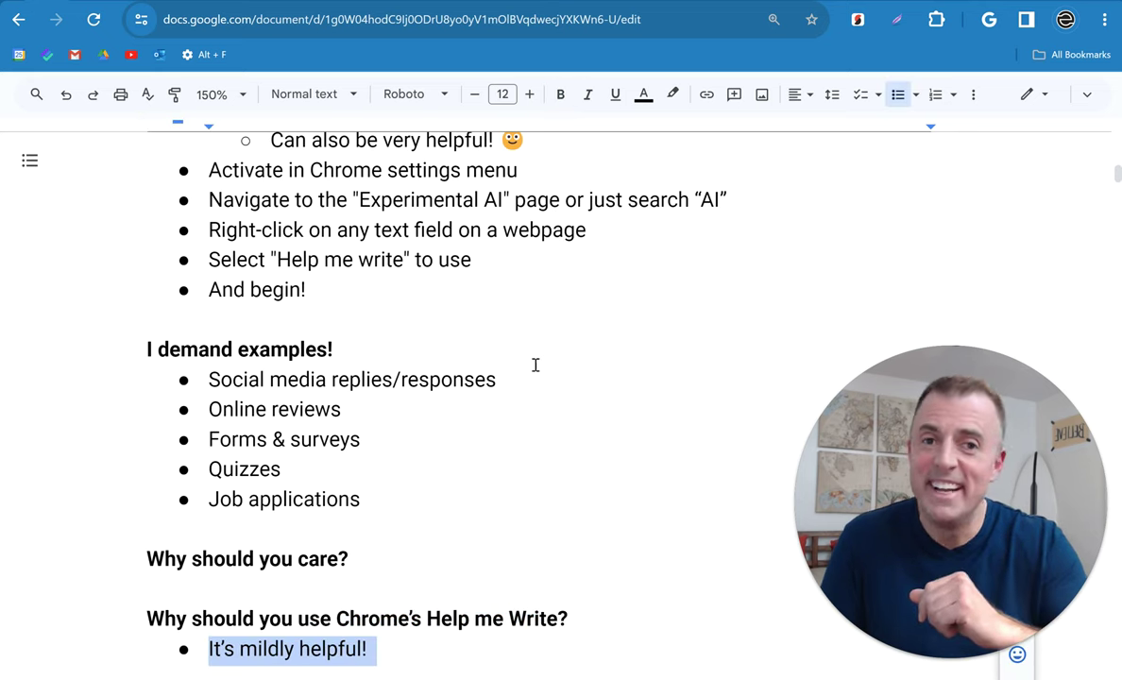
pyautogui.hotkey('ctrl', 'y')
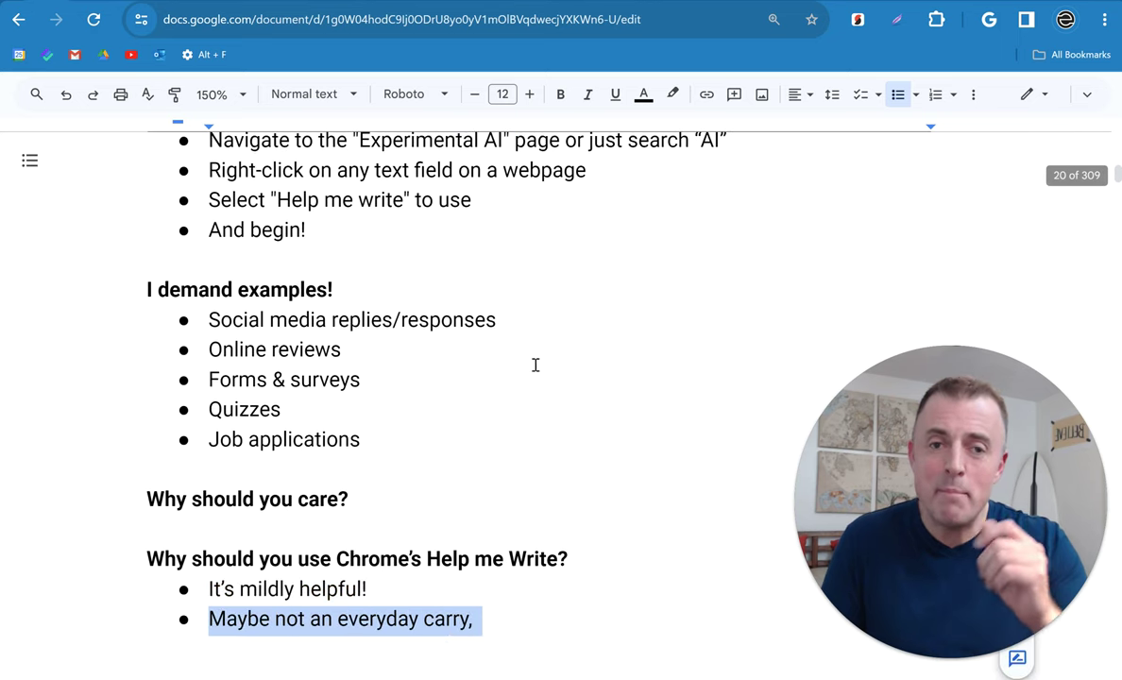
pyautogui.hotkey('ctrl', 'y')
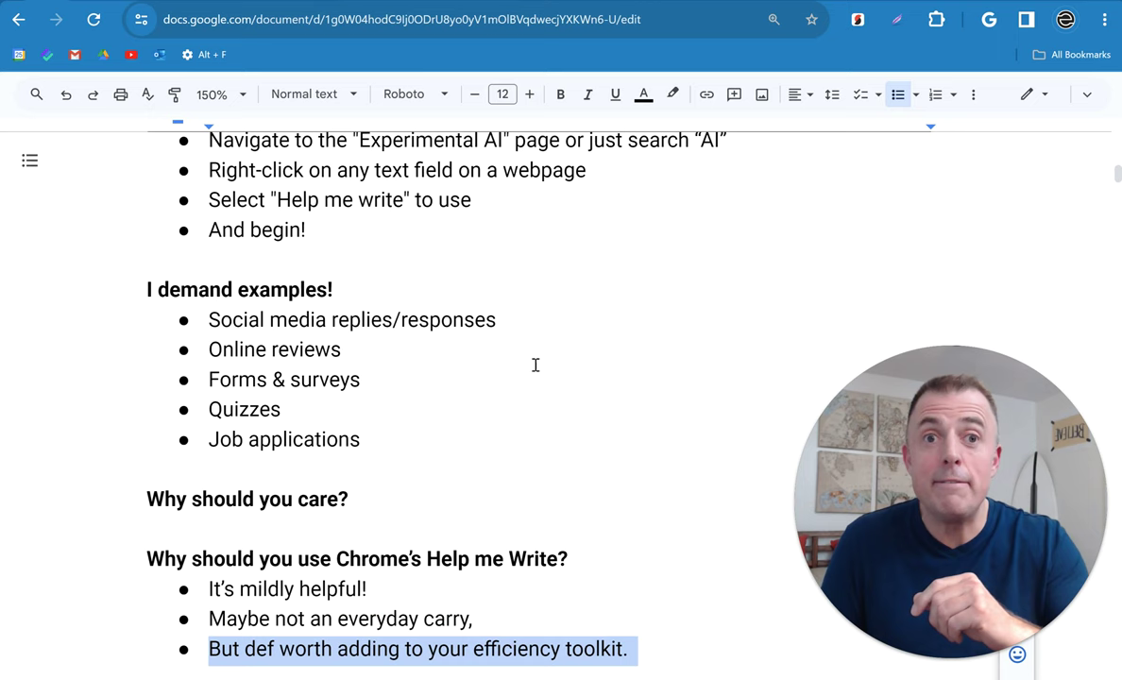
# Add the Reddit, kind-response and angry-Facebook-post bullets, 'That's all I got!', and the Thanks for watching! heading.
pyautogui.hotkey('ctrl', 'y')
pyautogui.hotkey('ctrl', 'y')
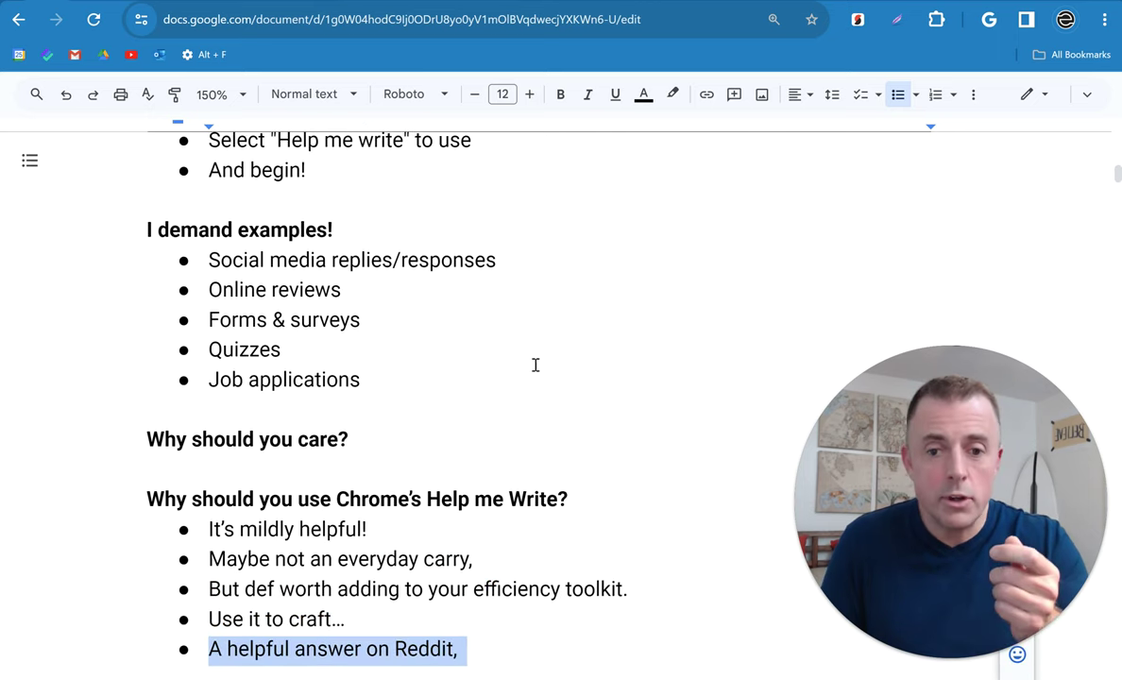
pyautogui.hotkey('ctrl', 'y')
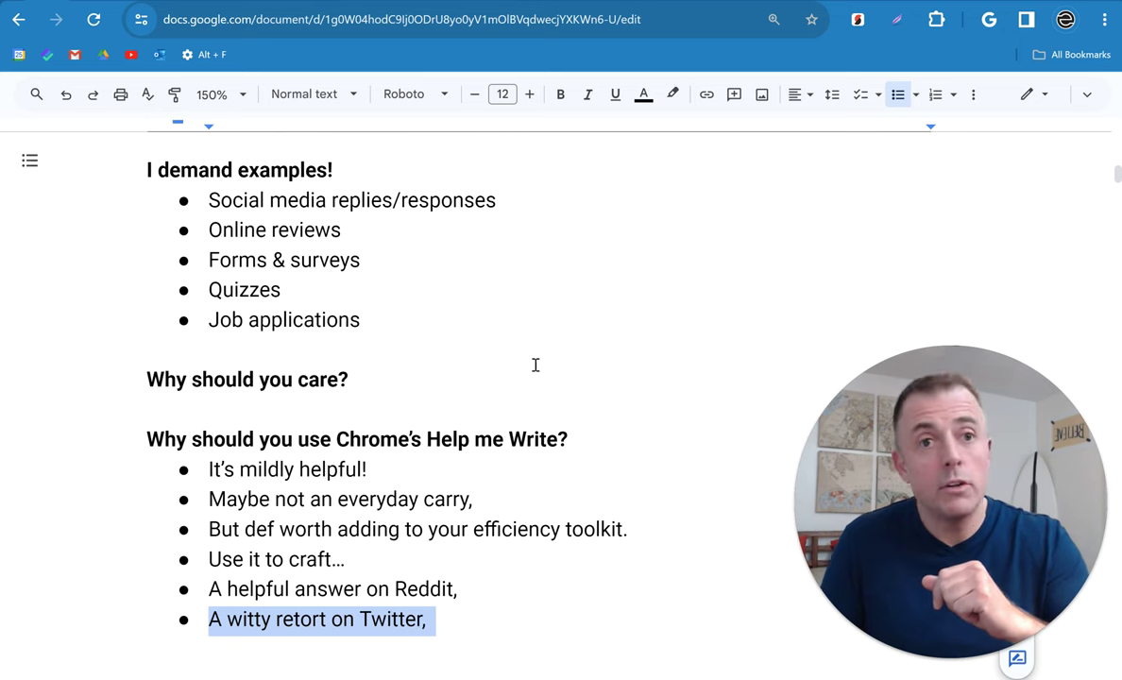
pyautogui.hotkey('ctrl', 'y')
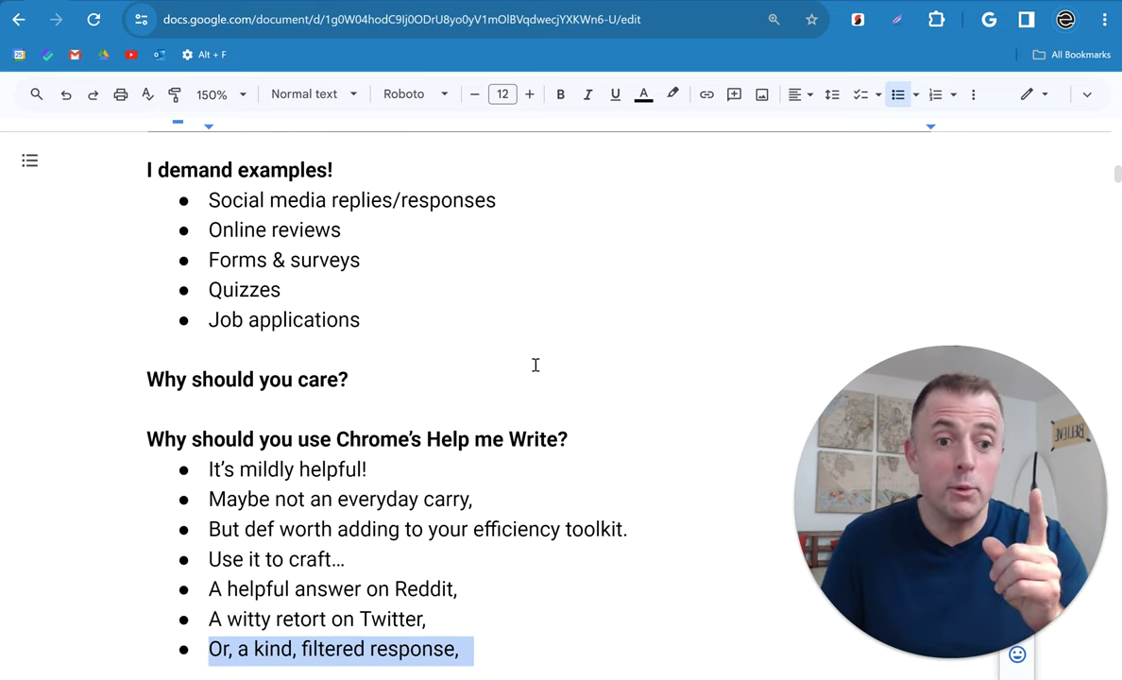
pyautogui.hotkey('ctrl', 'y')
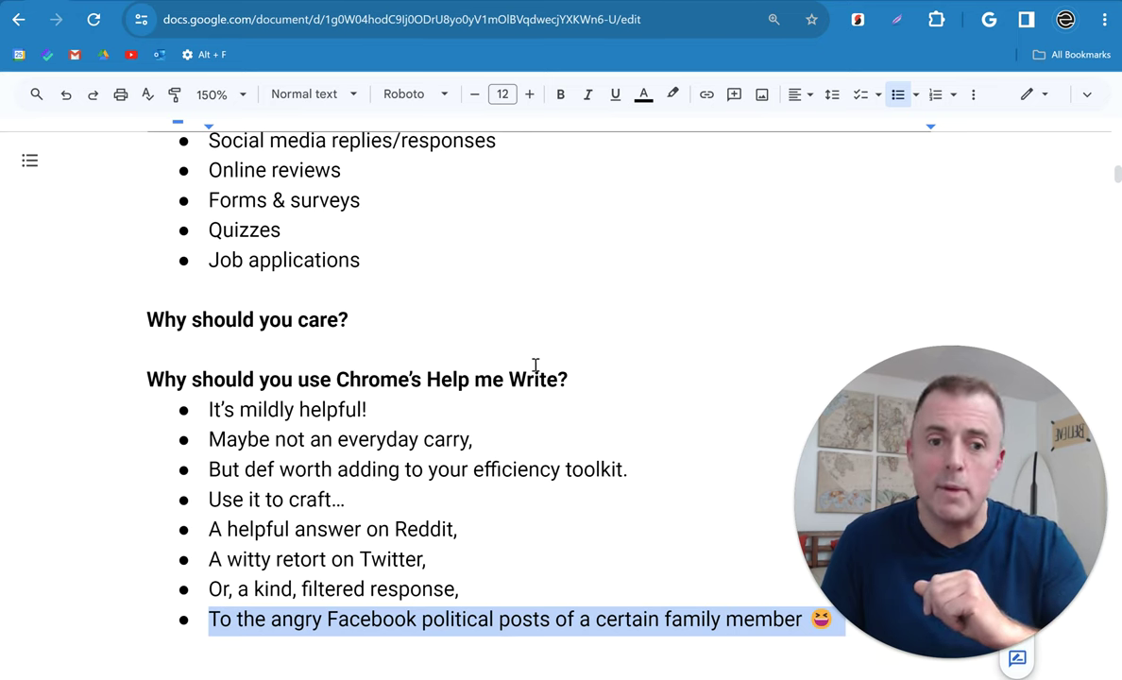
pyautogui.hotkey('ctrl', 'y')
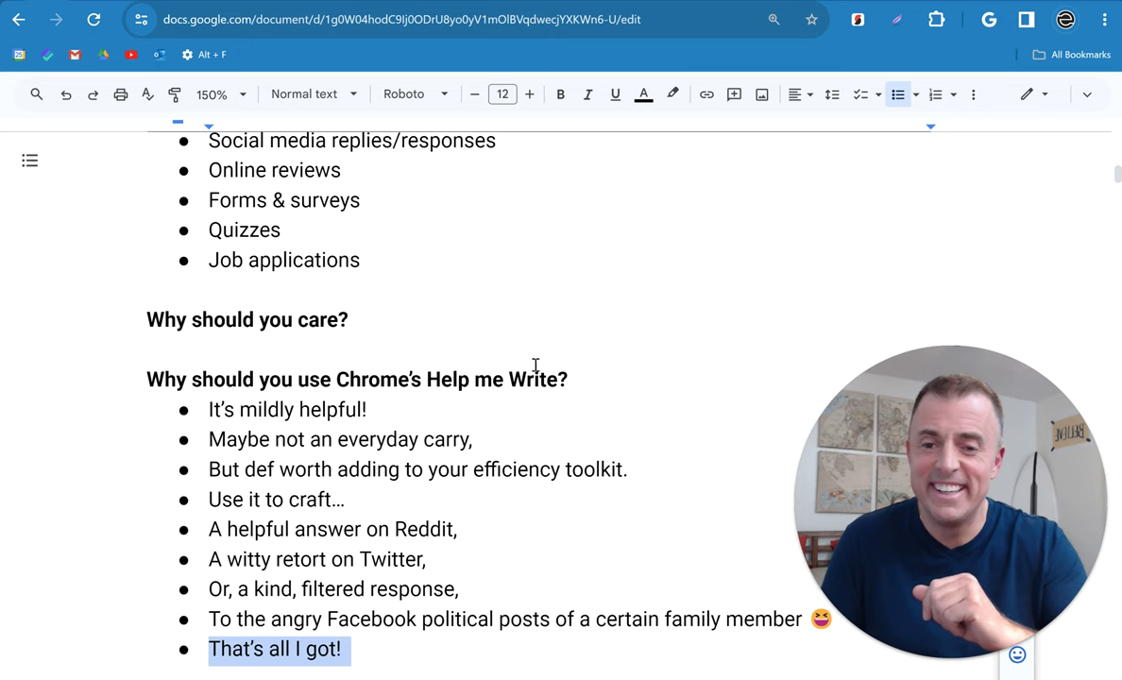
pyautogui.hotkey('ctrl', 'y')
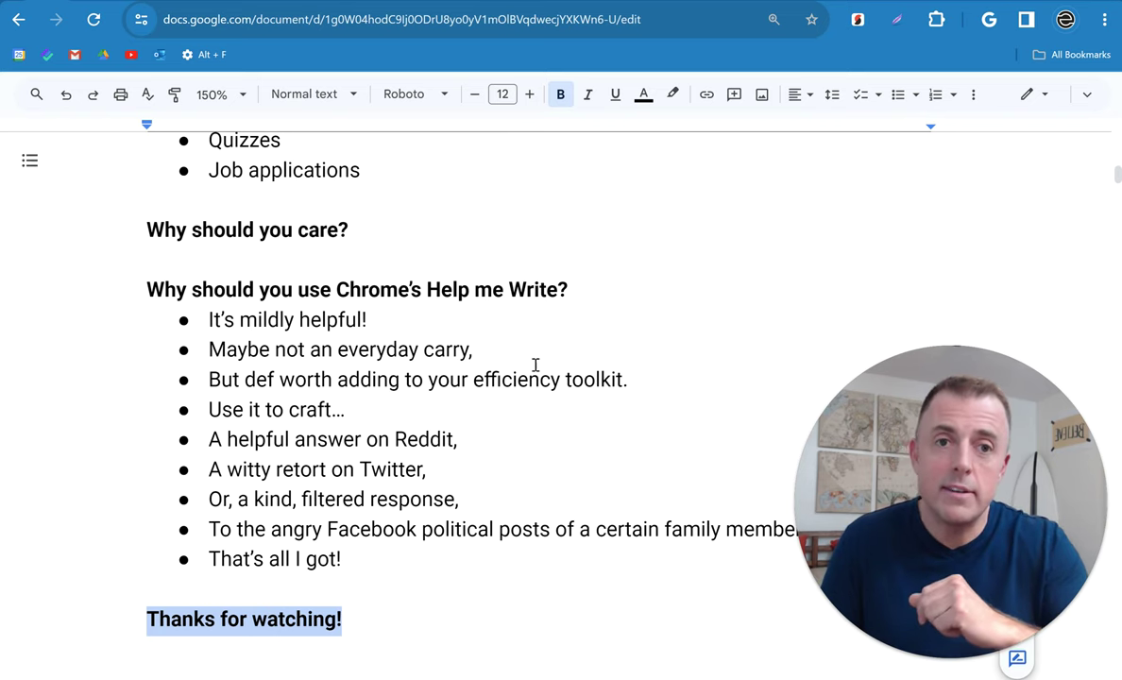
# Add the Don't forget heading with Like/subscribe/share and Leave questions bullets.
pyautogui.hotkey('ctrl', 'y')
pyautogui.hotkey('ctrl', 'y')
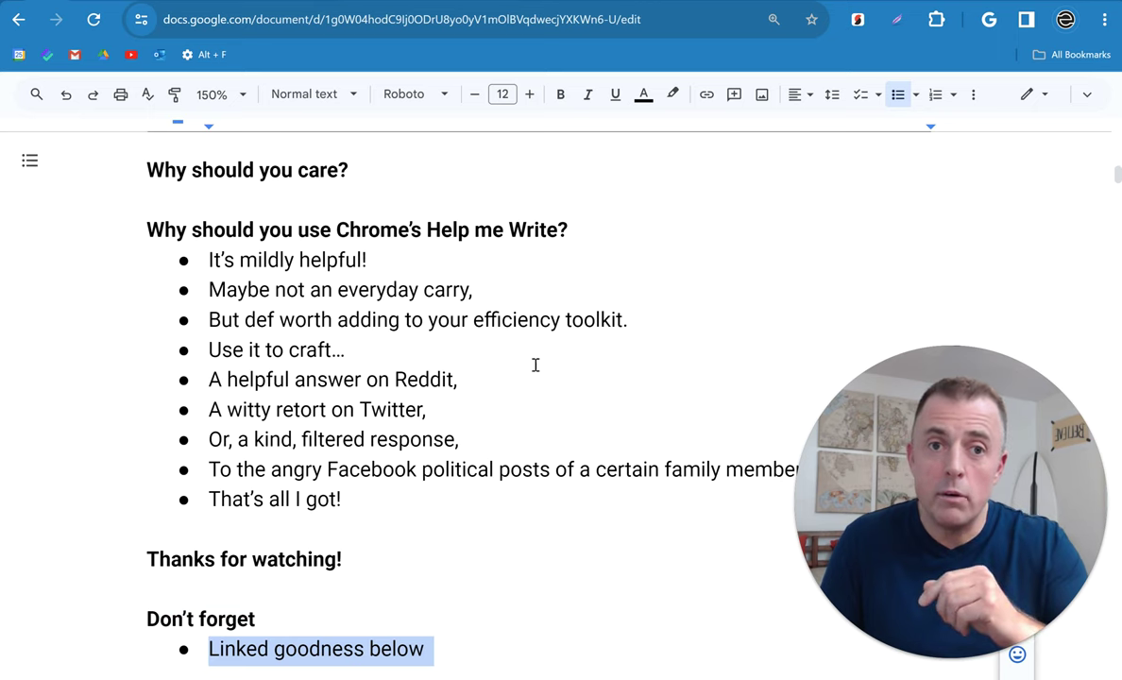
pyautogui.hotkey('ctrl', 'y')
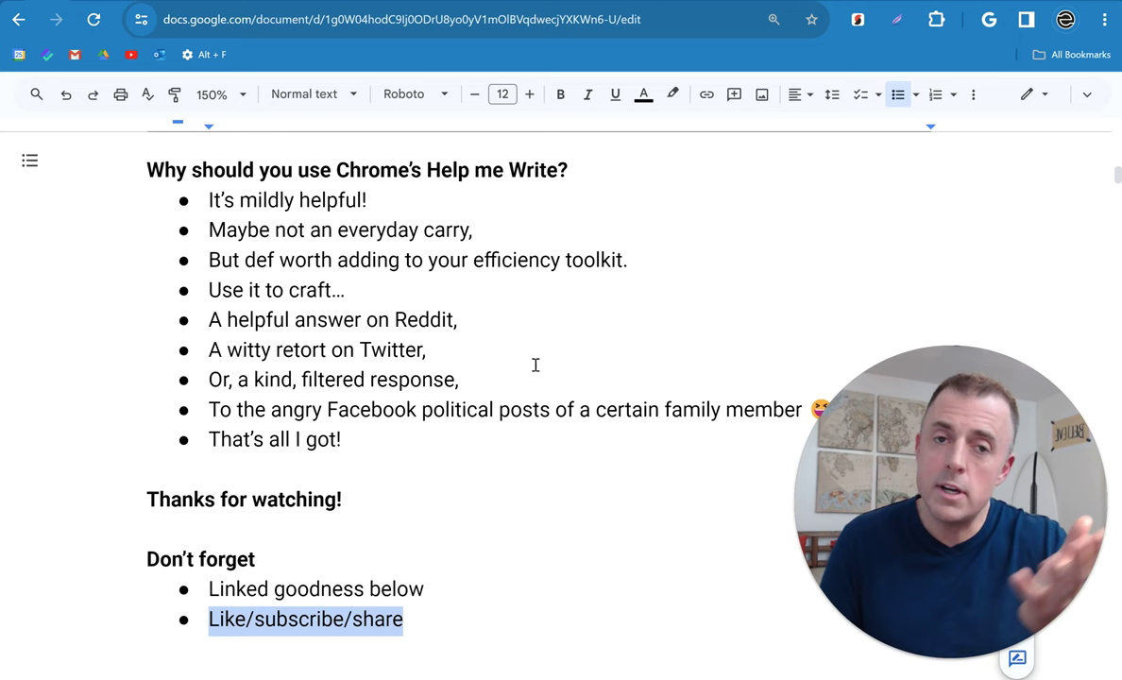
pyautogui.hotkey('ctrl', 'y')
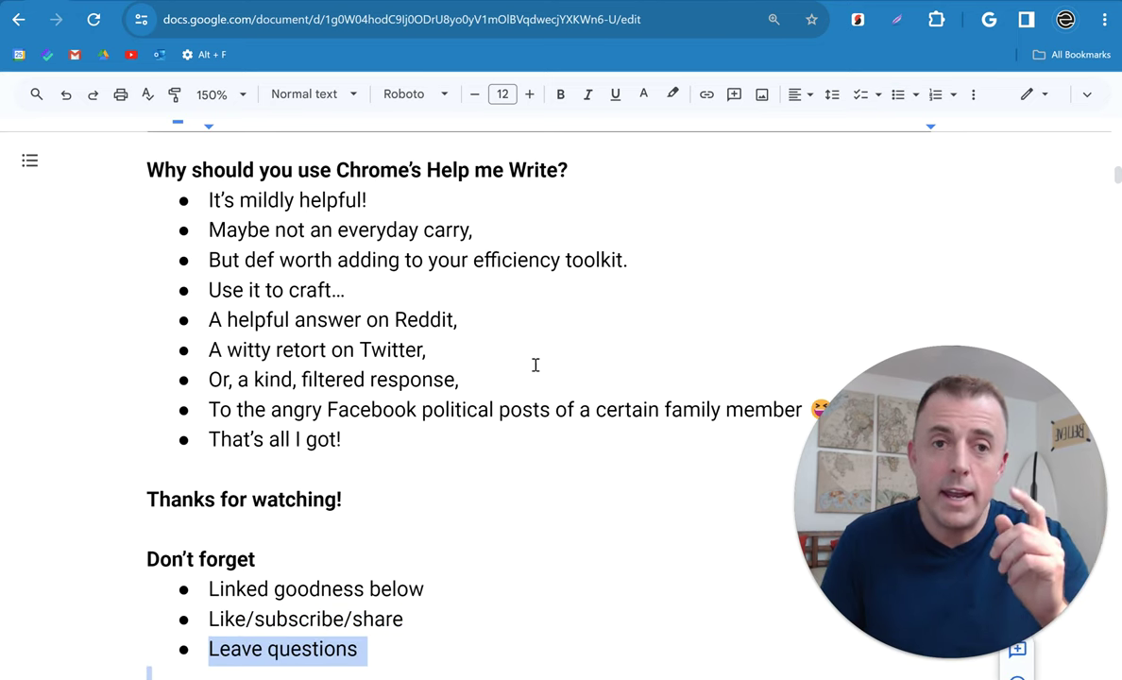